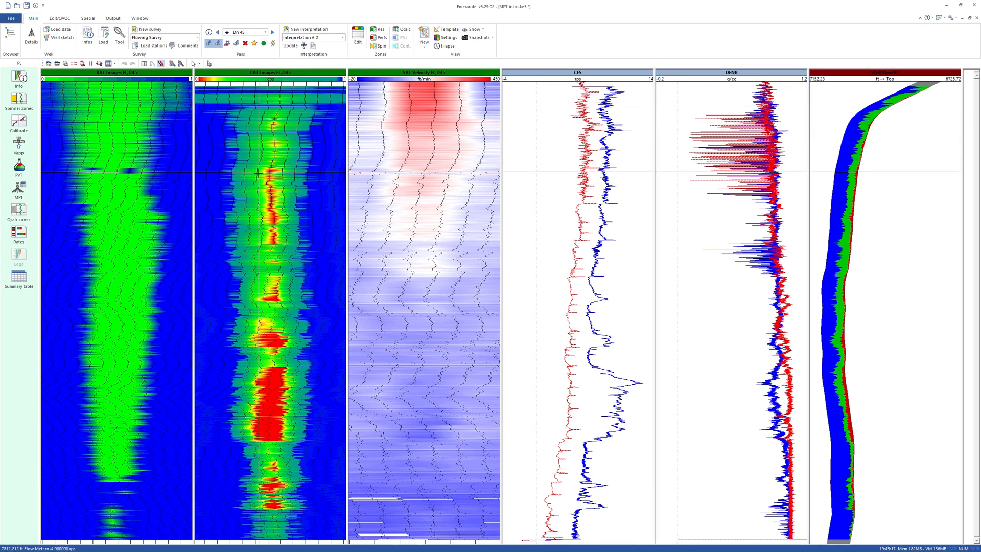
- Open cross-sections for the CAT Images and SAT Velocity tracks and place the two windows side by side
{"action": "right_click", "coordinate": [256, 191]}
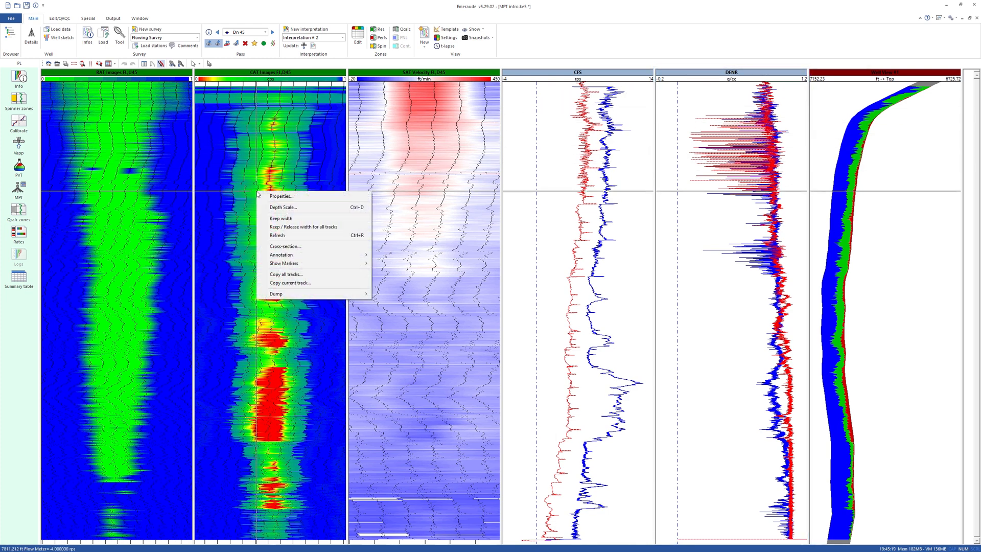
{"action": "left_click", "coordinate": [265, 246]}
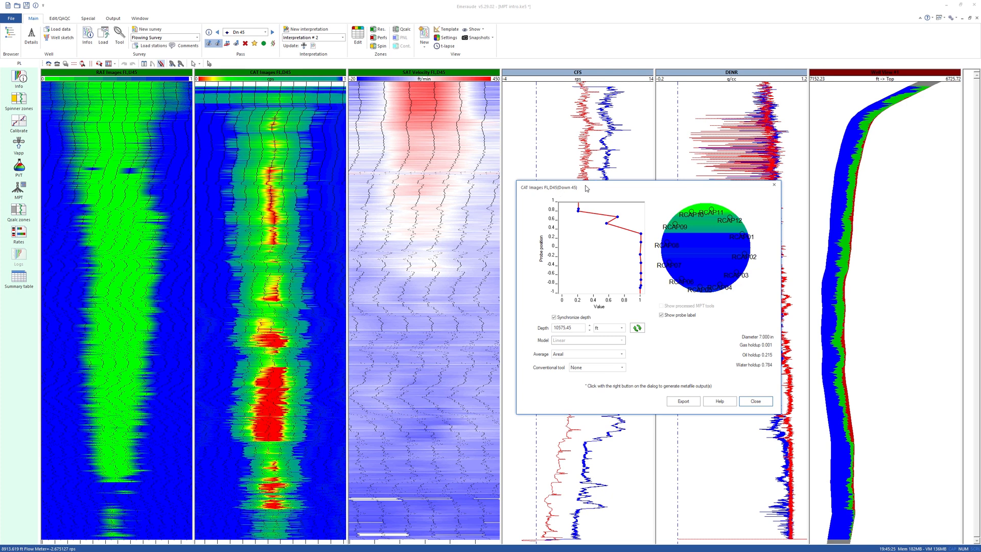
{"action": "left_click_drag", "start_coordinate": [585, 189], "coordinate": [118, 194]}
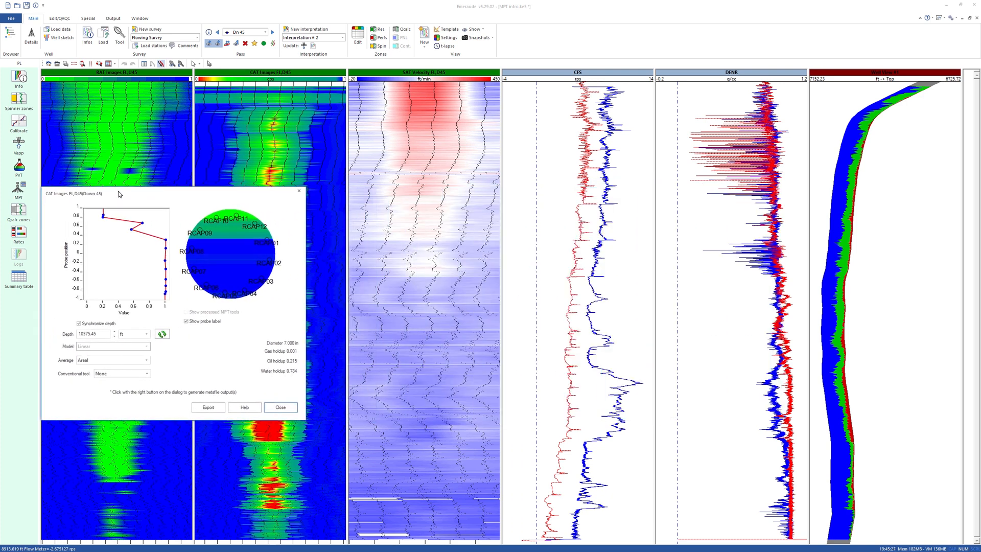
{"action": "right_click", "coordinate": [407, 212]}
{"action": "left_click", "coordinate": [432, 267]}
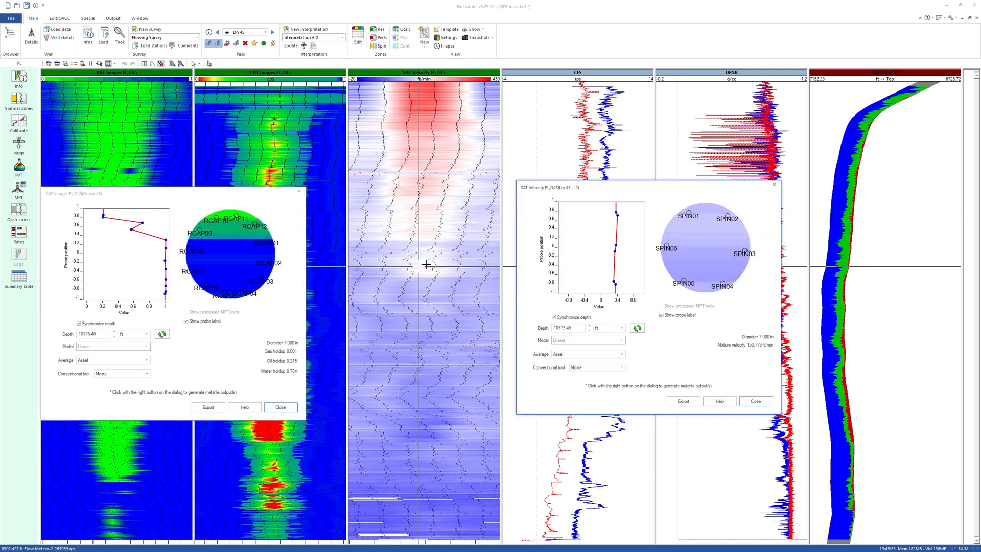
{"action": "left_click_drag", "start_coordinate": [597, 187], "coordinate": [485, 194]}
- Set the conventional tool to DENR in the CAT cross-section and ILS in the SAT Velocity cross-section, and inspect both at other depths
{"action": "left_click", "coordinate": [179, 359]}
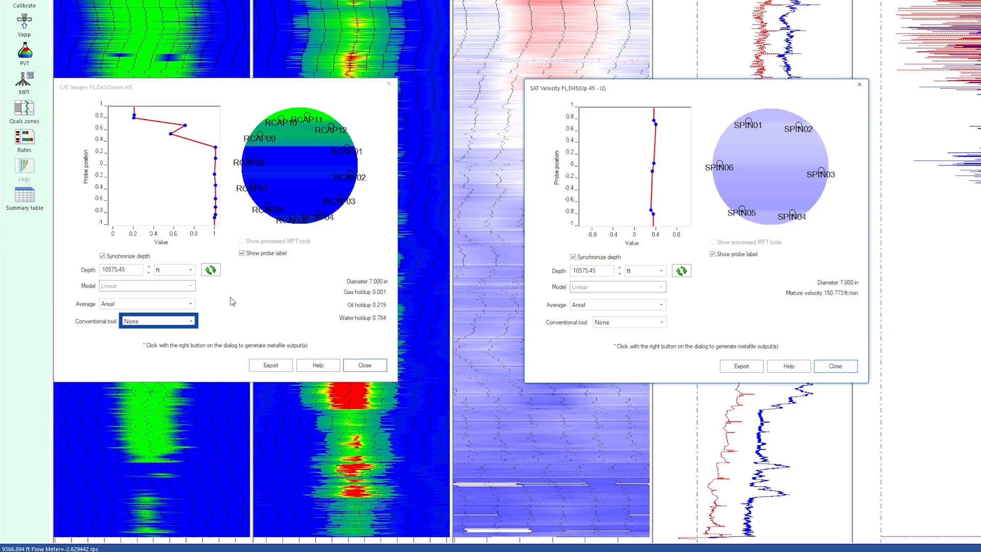
{"action": "left_click", "coordinate": [189, 323]}
{"action": "left_click", "coordinate": [189, 334]}
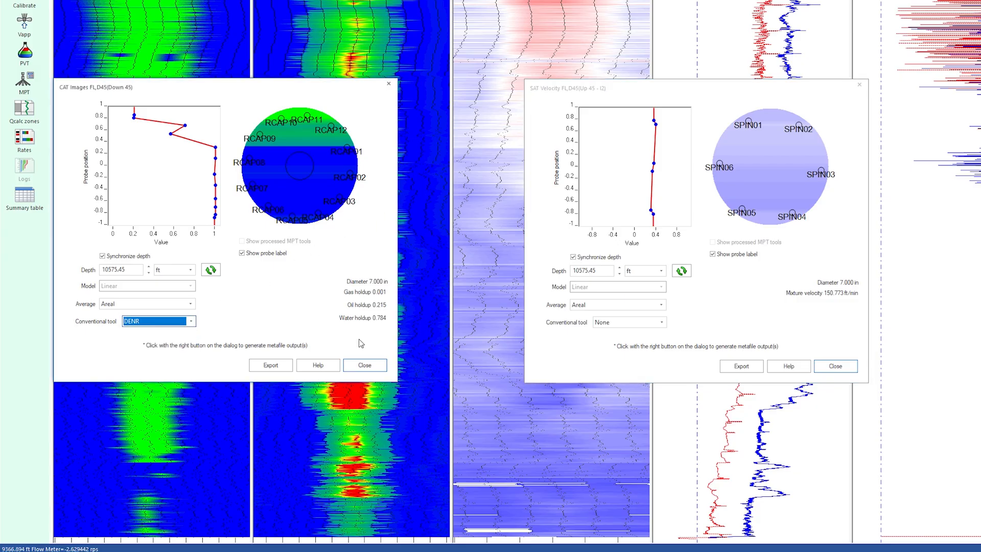
{"action": "left_click", "coordinate": [638, 322]}
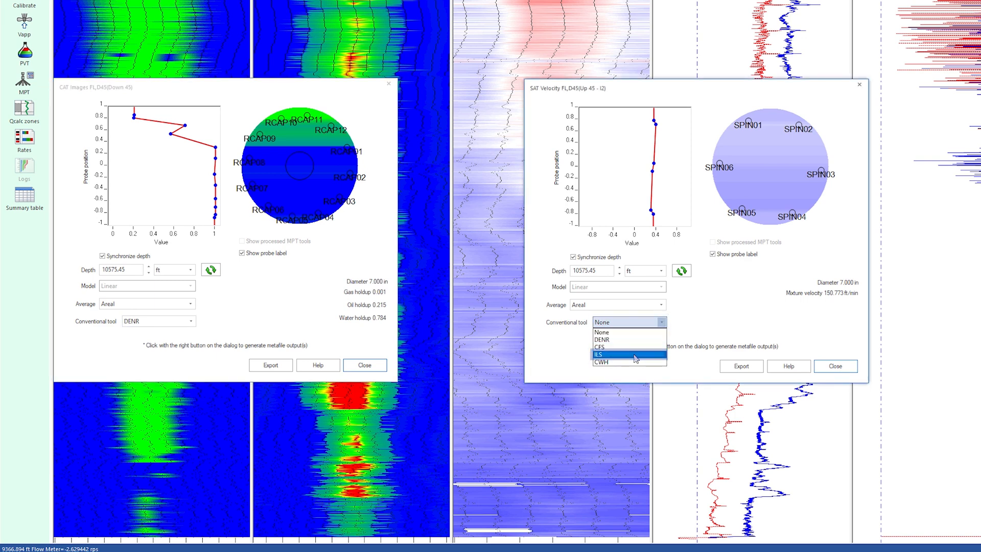
{"action": "left_click", "coordinate": [634, 355]}
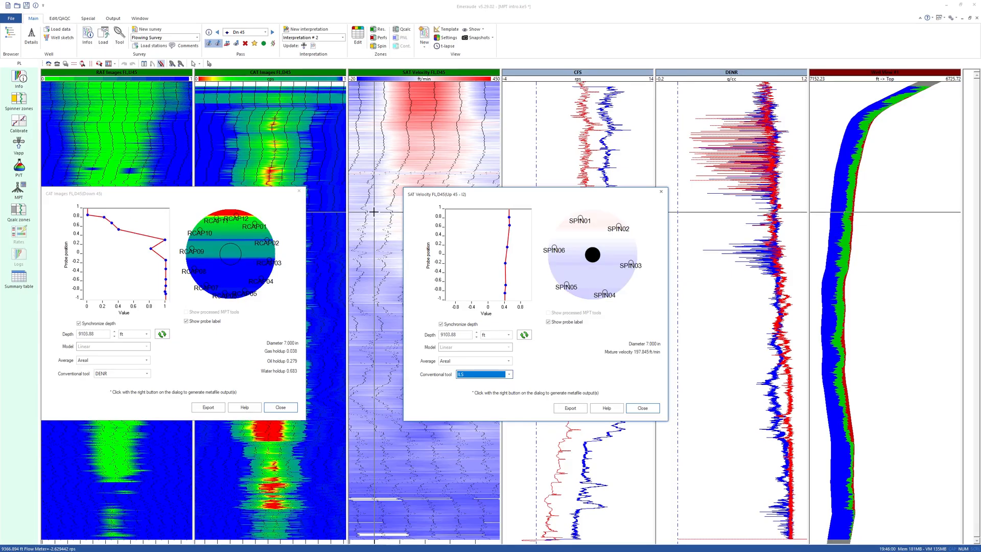
{"action": "left_click", "coordinate": [373, 211]}
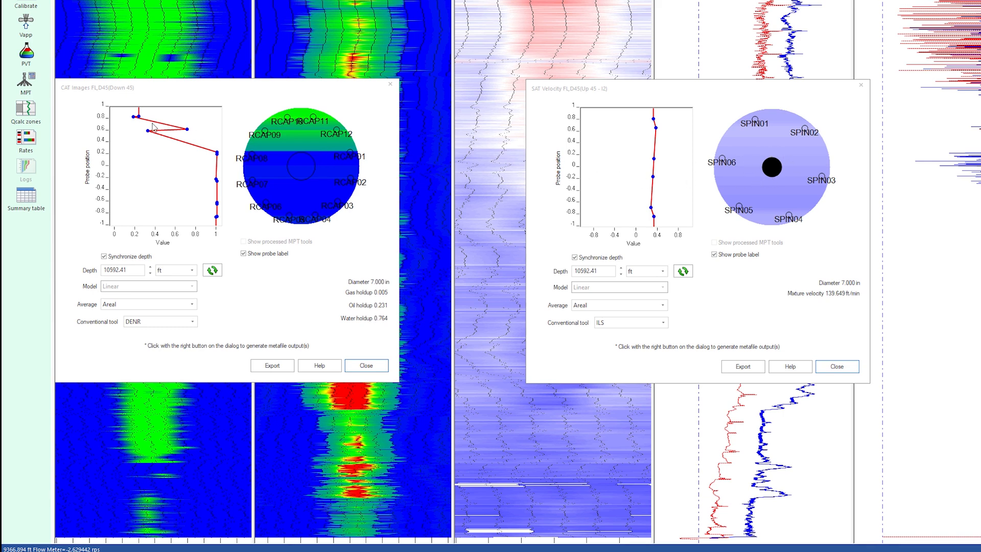
{"action": "left_click", "coordinate": [206, 178]}
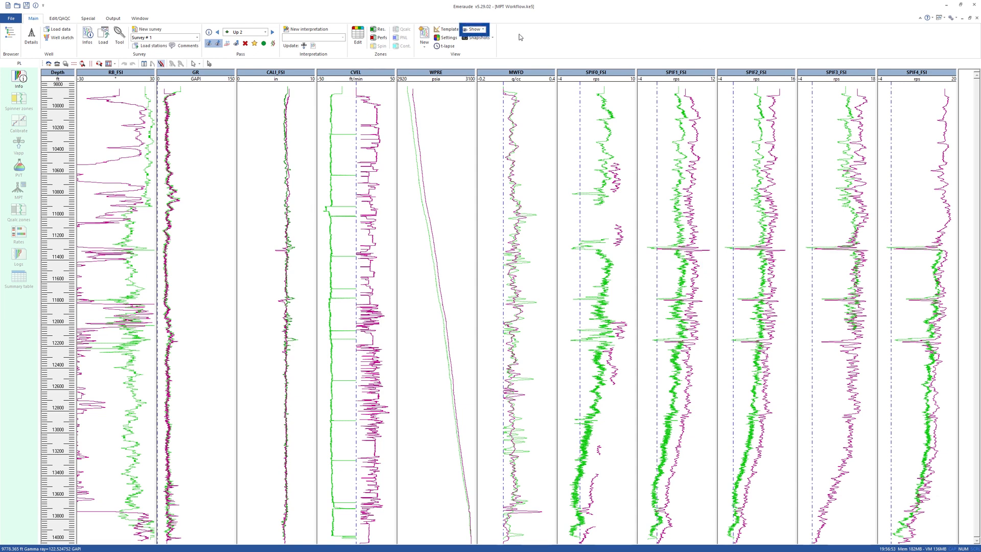
{"action": "left_click", "coordinate": [483, 29]}
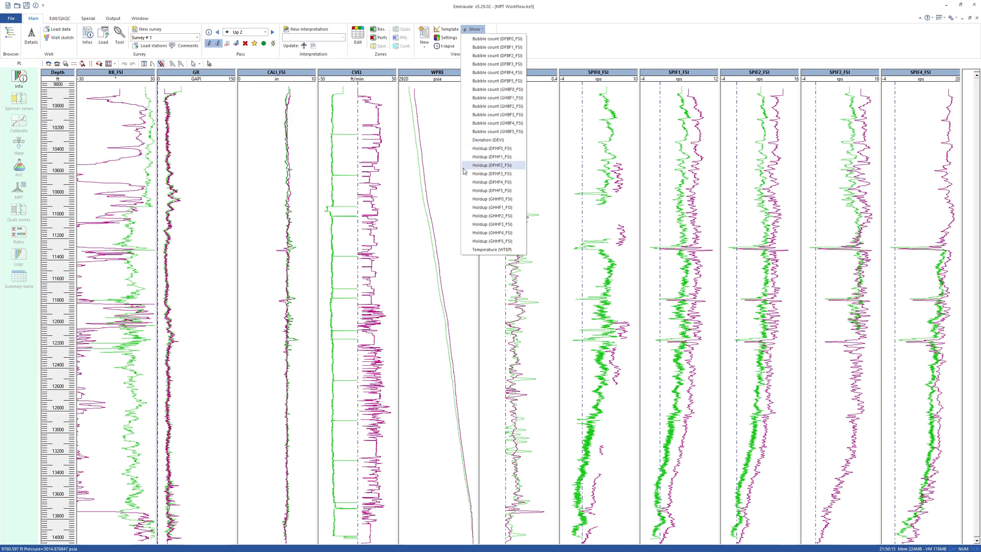
{"action": "left_click", "coordinate": [447, 171]}
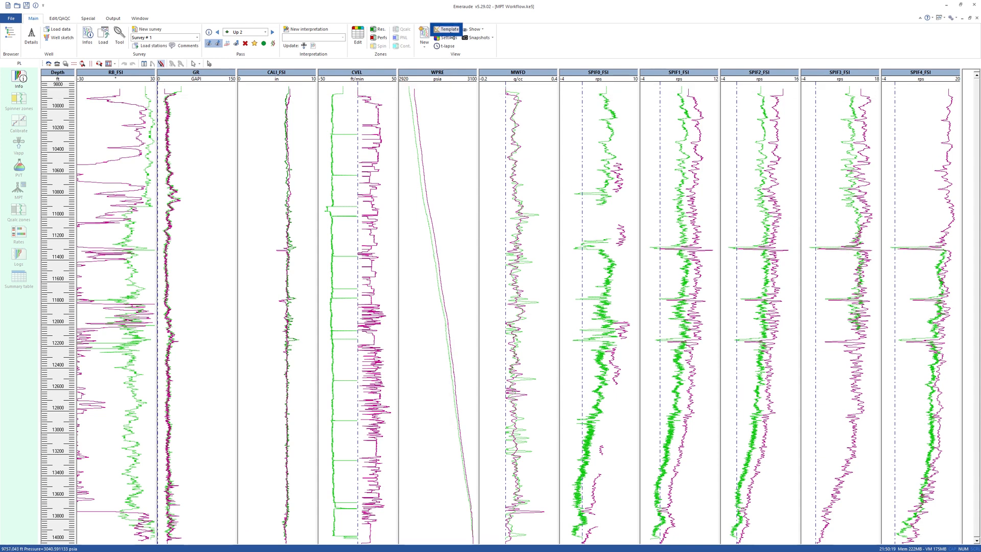
- Invoke the 11 FSI Spinner View template from the full layouts of SchlumbergerTemplates_v2.kvt
{"action": "left_click", "coordinate": [450, 33]}
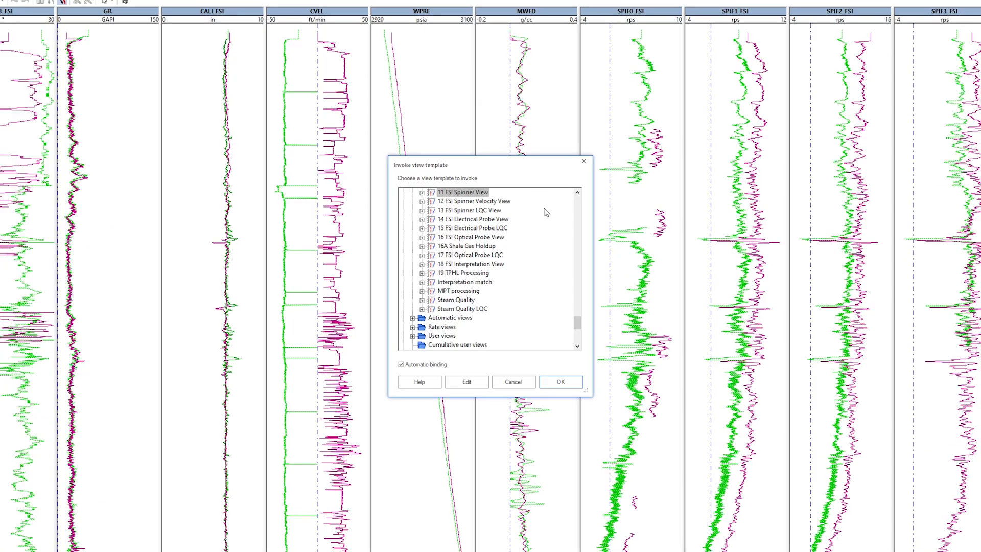
{"action": "left_click_drag", "start_coordinate": [577, 328], "coordinate": [578, 318]}
{"action": "left_click", "coordinate": [481, 220]}
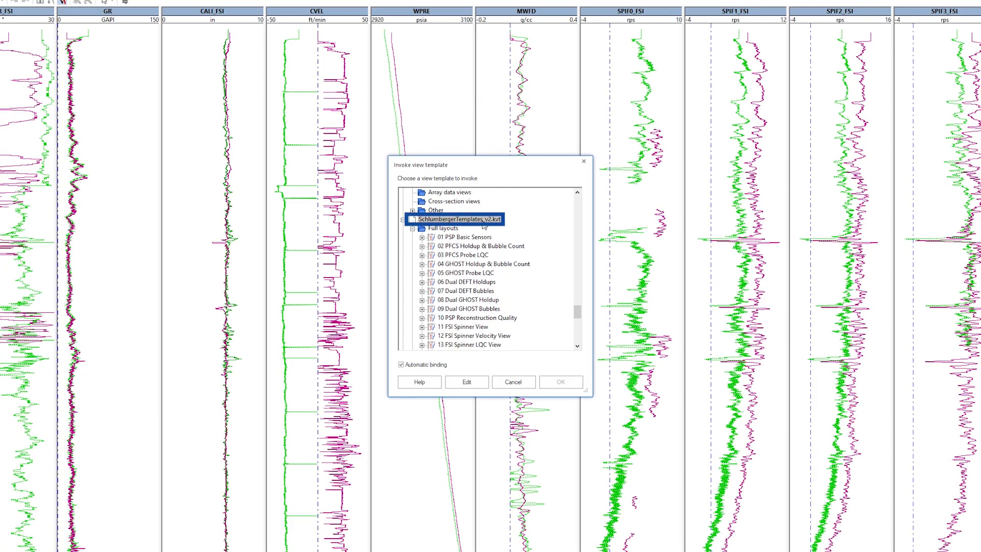
{"action": "left_click", "coordinate": [449, 229]}
{"action": "left_click", "coordinate": [462, 326]}
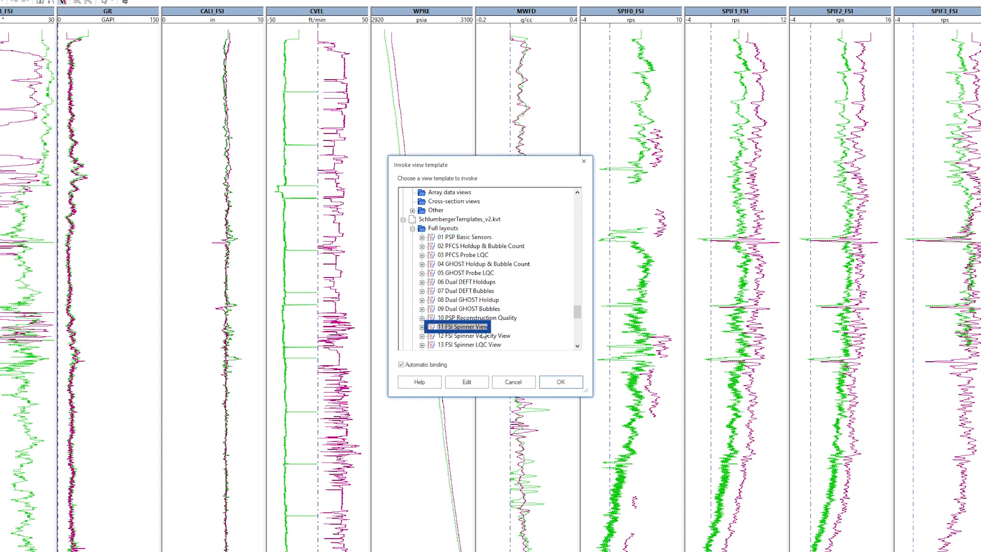
{"action": "left_click", "coordinate": [561, 382]}
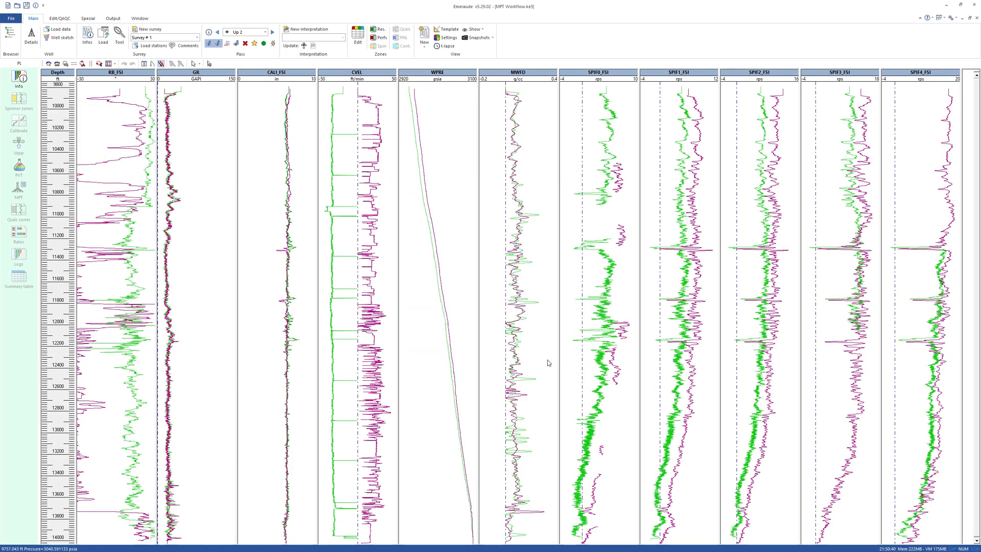
{"action": "left_click", "coordinate": [313, 354]}
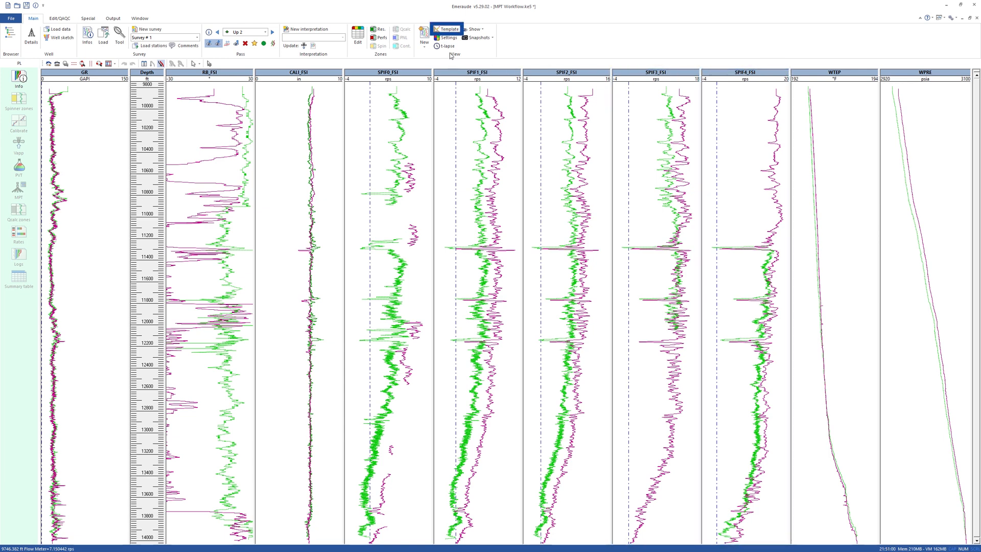
- Invoke the 14 FSI Electrical Probe View template to display the water holdup probe channels
{"action": "left_click", "coordinate": [448, 31]}
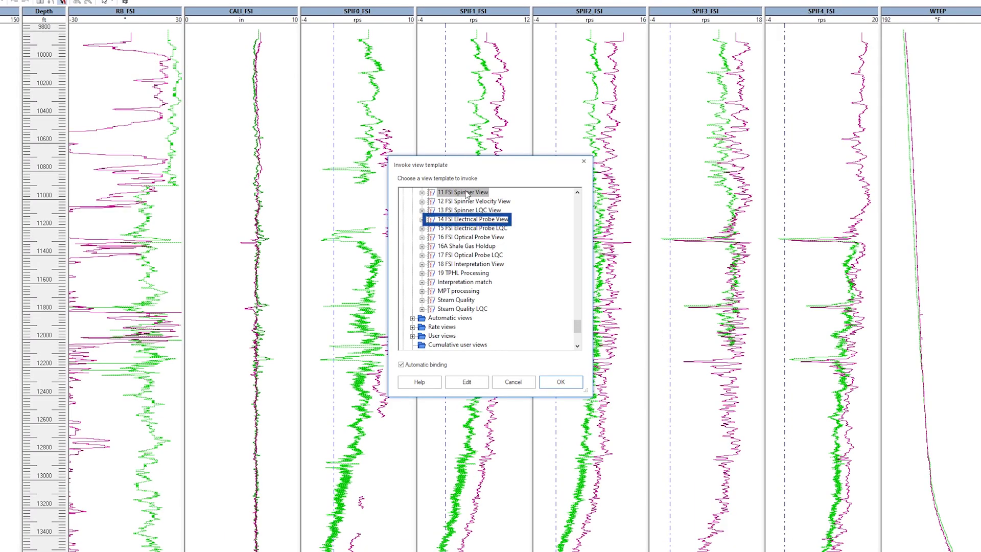
{"action": "left_click", "coordinate": [476, 222]}
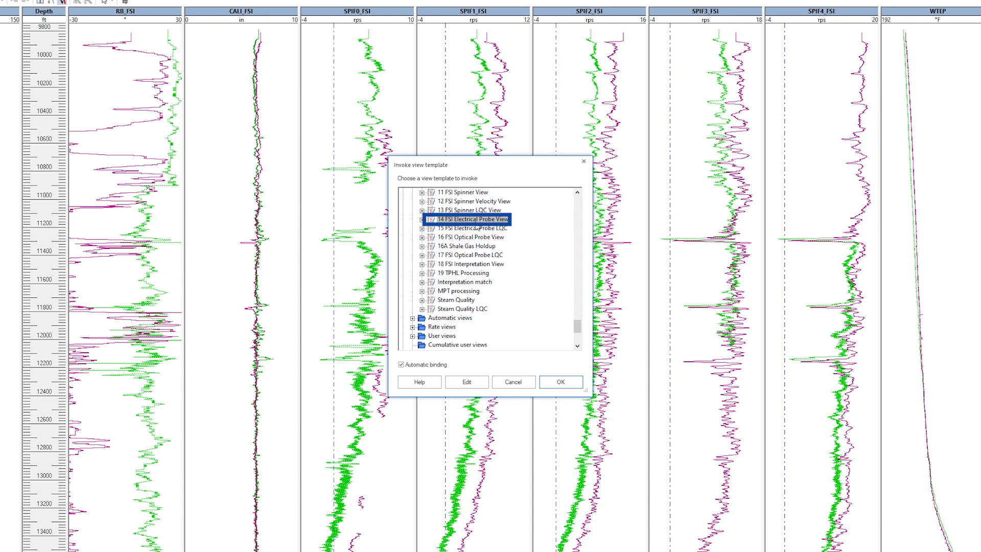
{"action": "left_click", "coordinate": [556, 386]}
{"action": "left_click", "coordinate": [602, 434]}
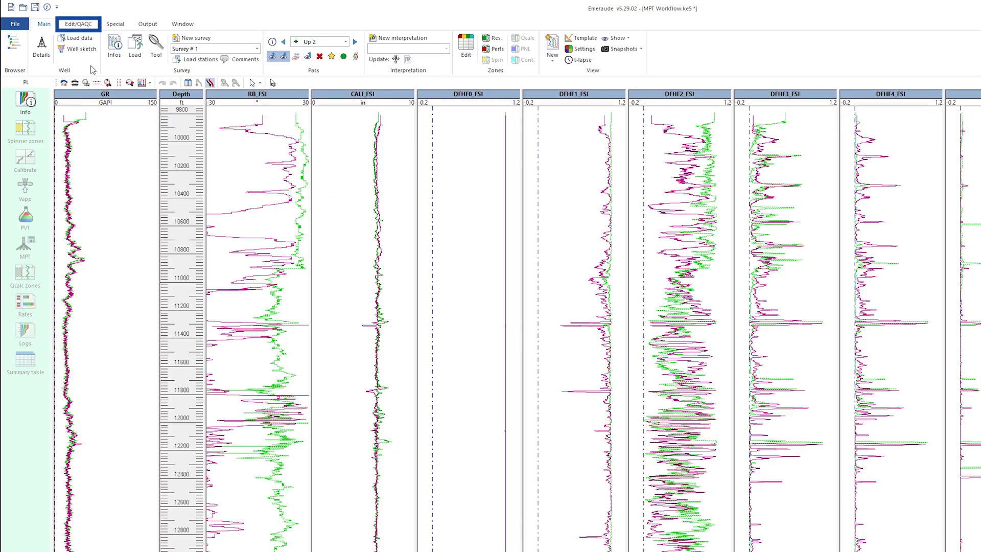
- Pick the Up 2 water holdup curve DFHF2_FSI with Pick nearest and open the Filter tool for it
{"action": "left_click", "coordinate": [78, 24]}
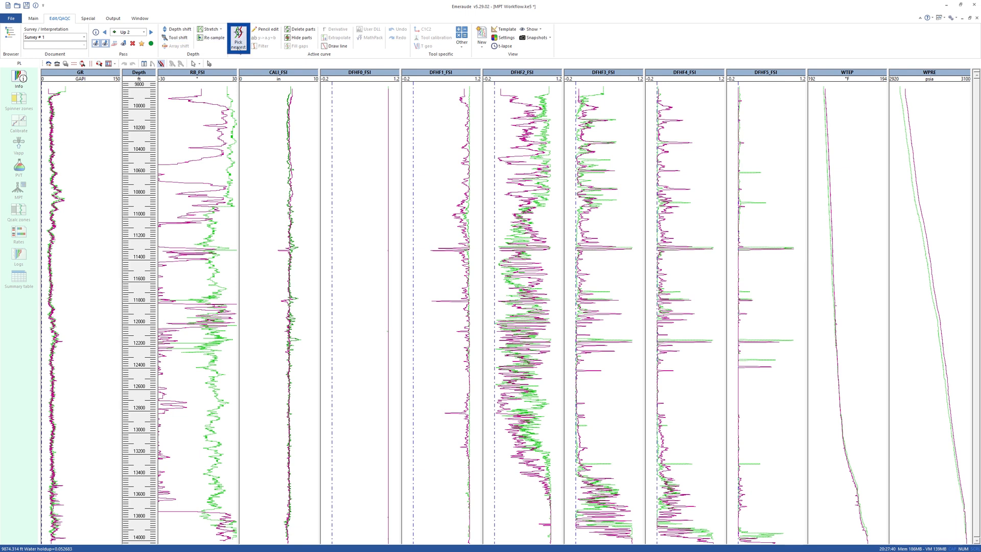
{"action": "left_click", "coordinate": [238, 45]}
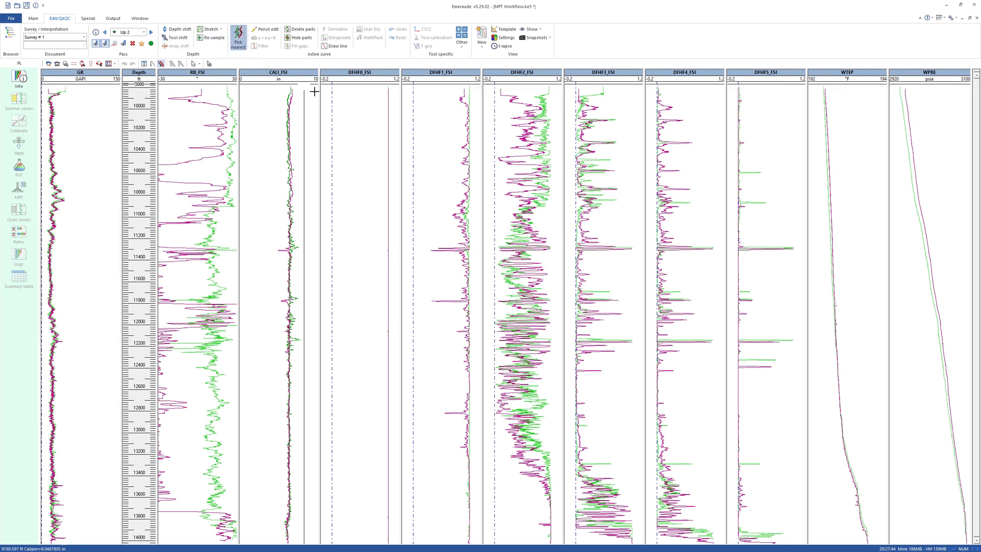
{"action": "left_click", "coordinate": [542, 203]}
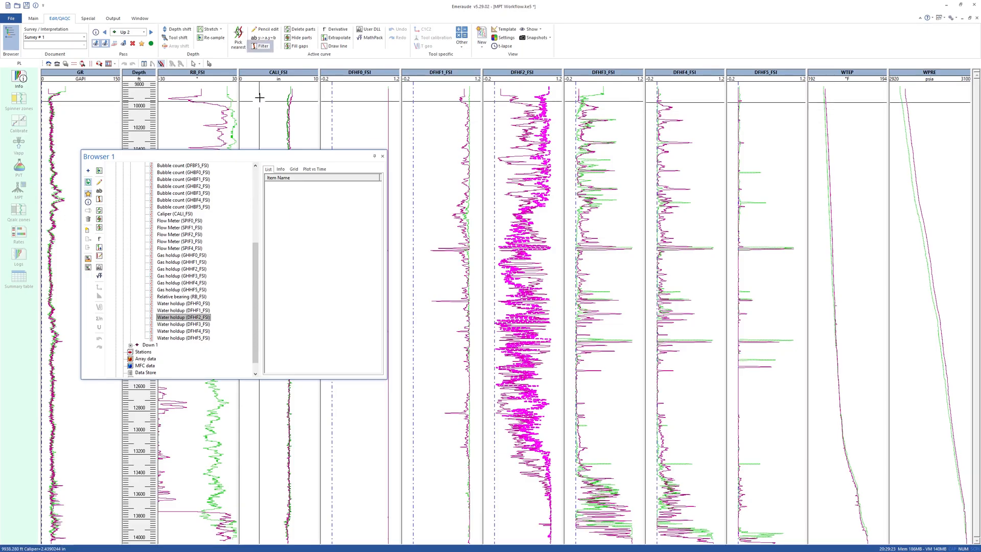
{"action": "left_click", "coordinate": [337, 59]}
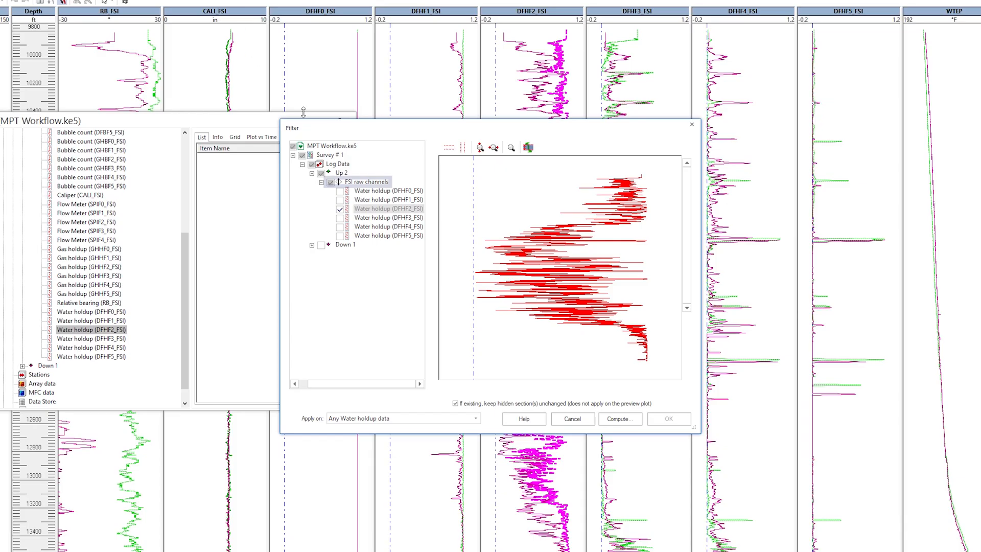
- Preview a 5 ft median filter on all Up 2 FSI water holdup channels, then leave the filter without applying it
{"action": "left_click", "coordinate": [389, 204]}
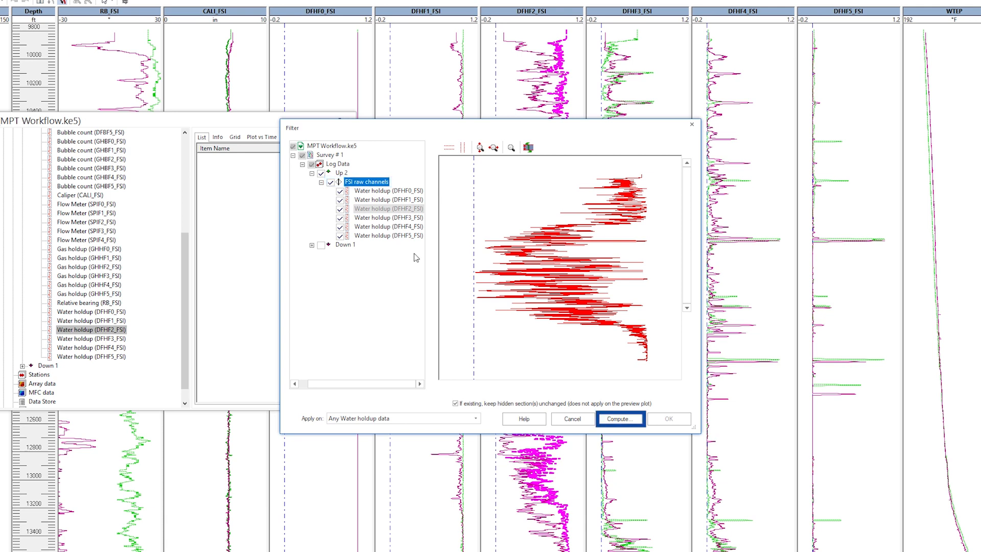
{"action": "left_click", "coordinate": [604, 420]}
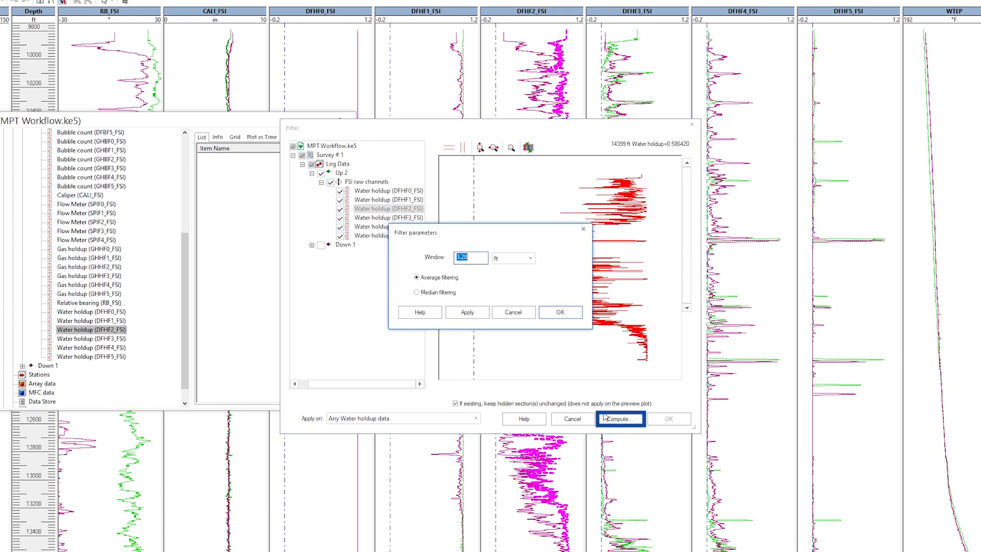
{"action": "left_click", "coordinate": [475, 257]}
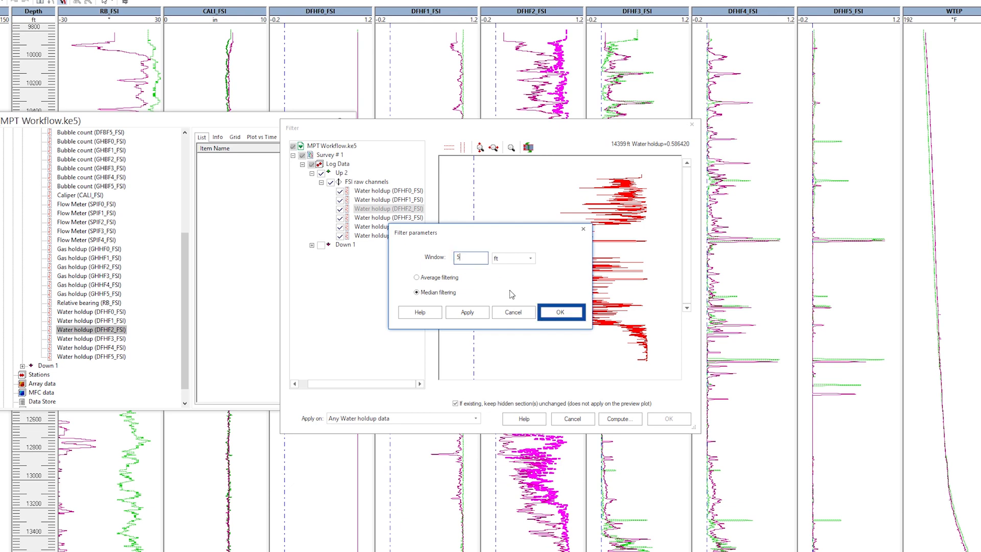
{"action": "left_click", "coordinate": [537, 311]}
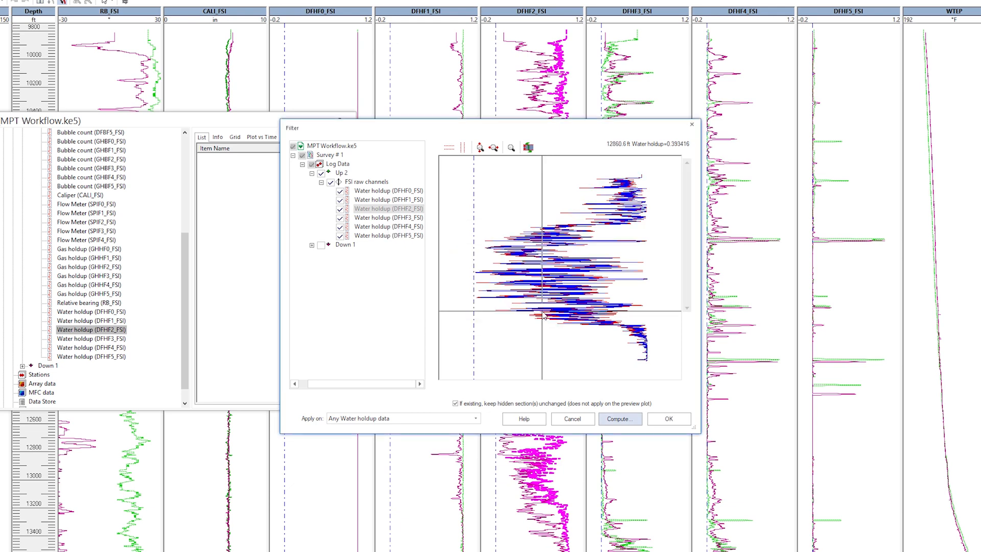
{"action": "left_click", "coordinate": [586, 419]}
{"action": "left_click", "coordinate": [382, 156]}
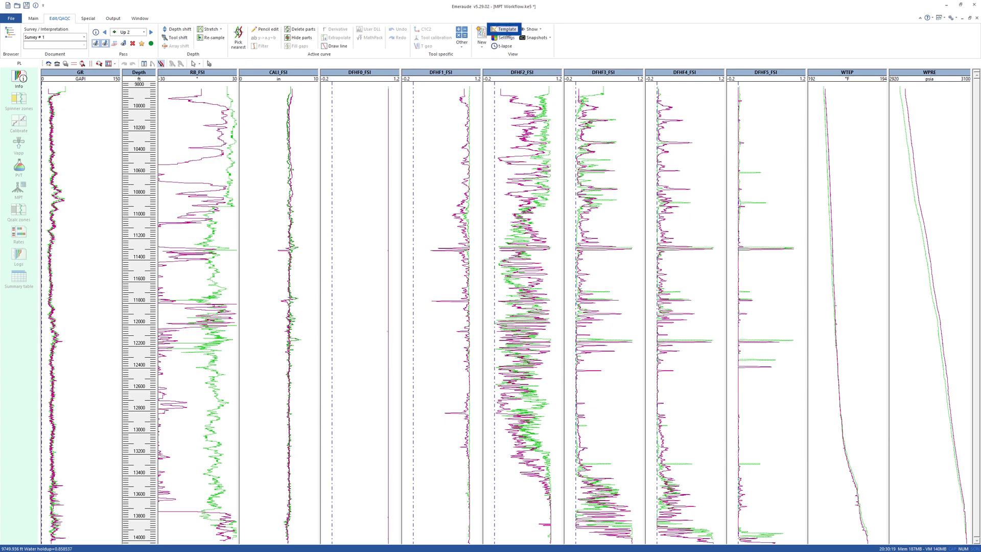
- Invoke the FSI Reconstructed Holdup View image template for all of MPT Workflow.ke5, creating a snapshot and removing the existing views
{"action": "left_click", "coordinate": [506, 31]}
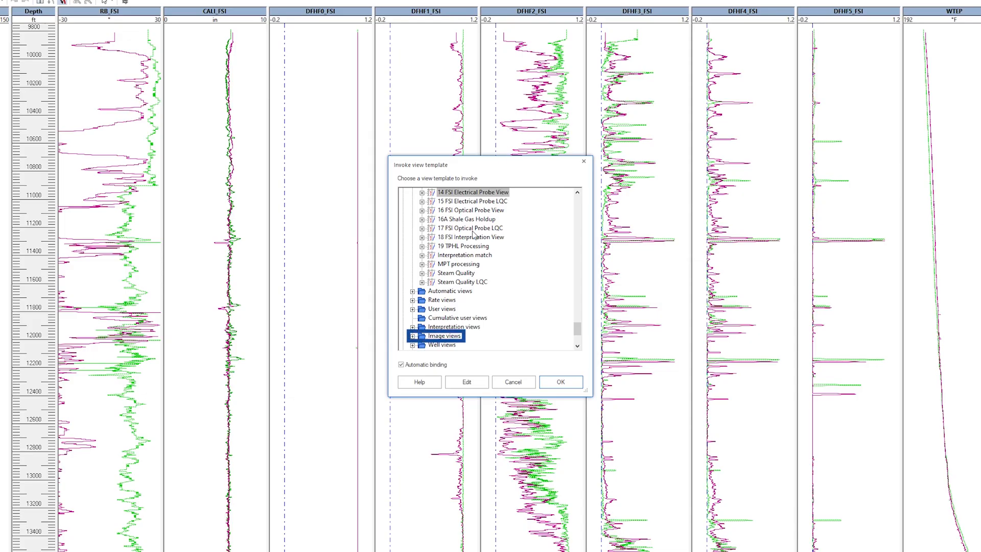
{"action": "left_click", "coordinate": [443, 336]}
{"action": "left_click", "coordinate": [412, 336]}
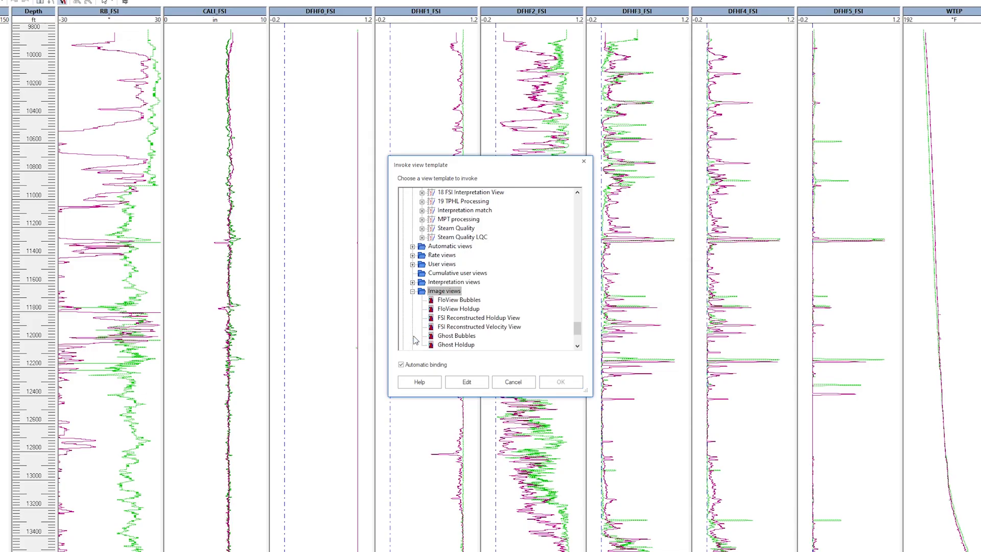
{"action": "left_click", "coordinate": [452, 318]}
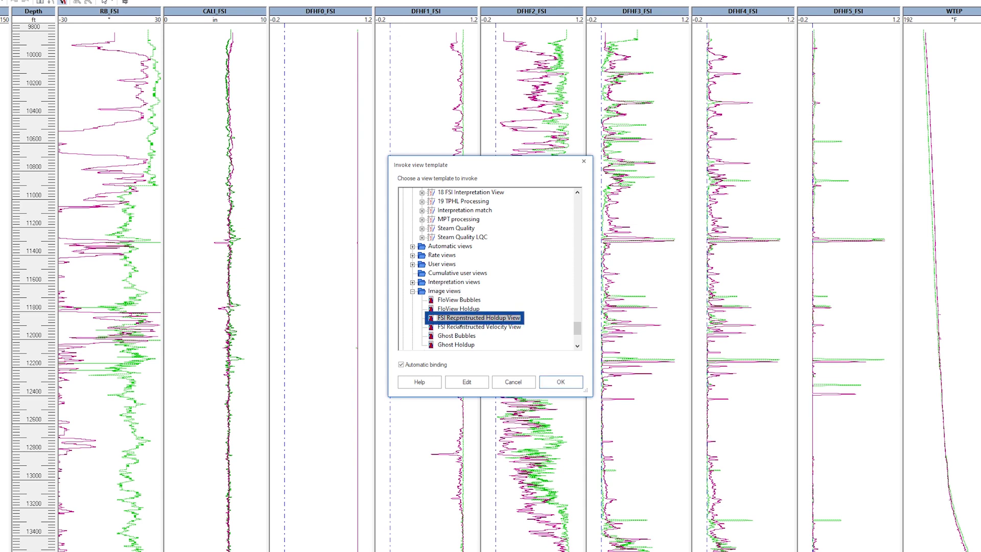
{"action": "left_click", "coordinate": [541, 380]}
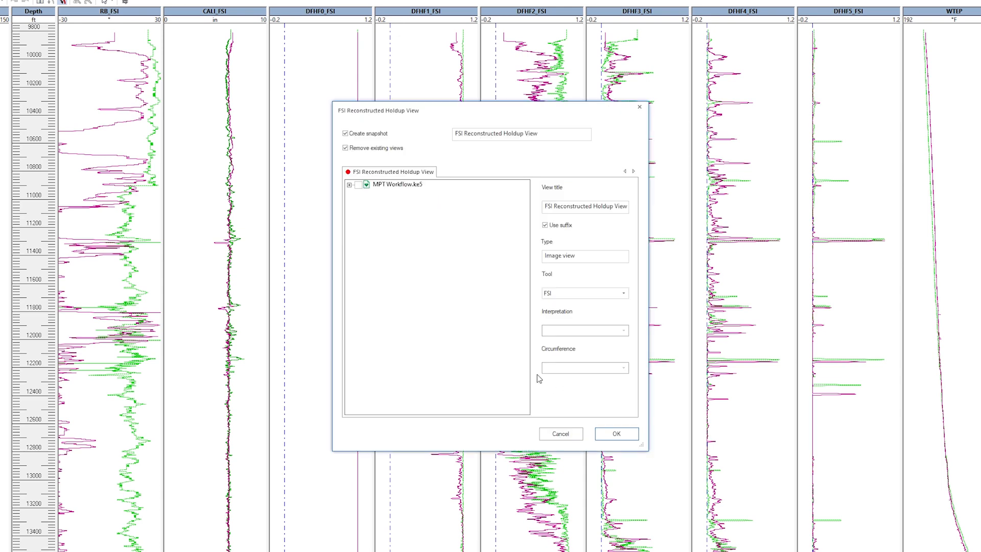
{"action": "left_click", "coordinate": [358, 184]}
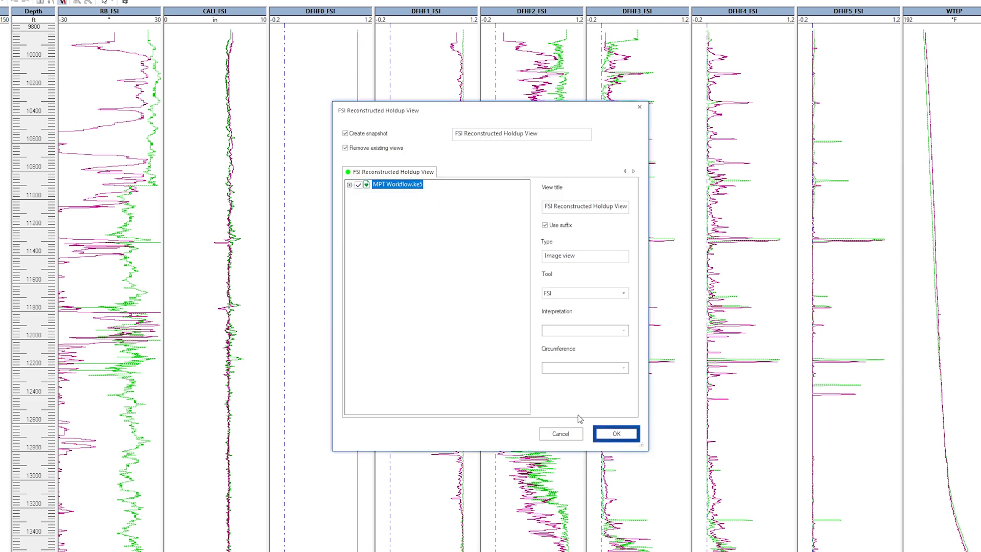
{"action": "left_click", "coordinate": [610, 434]}
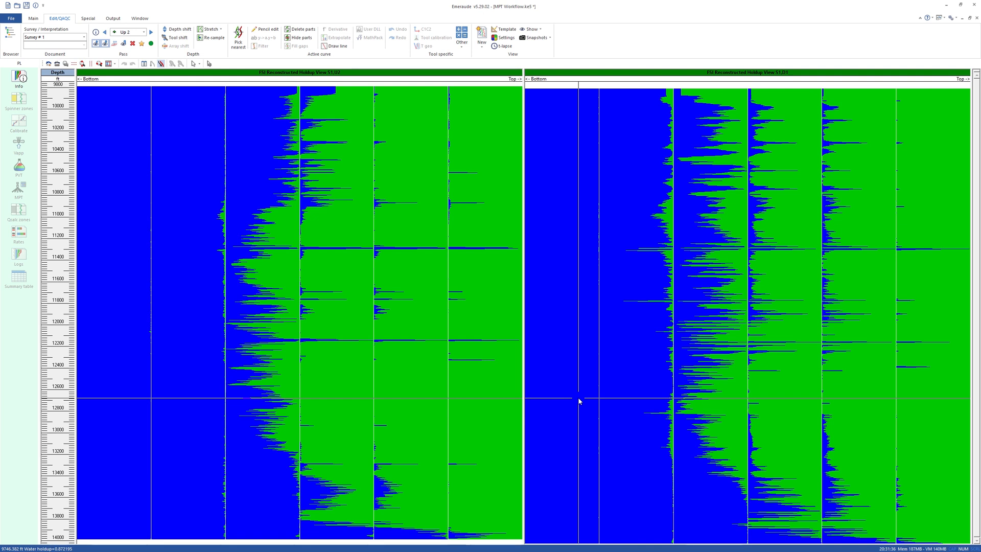
- Examine the Up 2 FSI reconstructed holdup cross-section and velocity profile at different depths, and close it
{"action": "right_click", "coordinate": [243, 191]}
{"action": "left_click", "coordinate": [269, 243]}
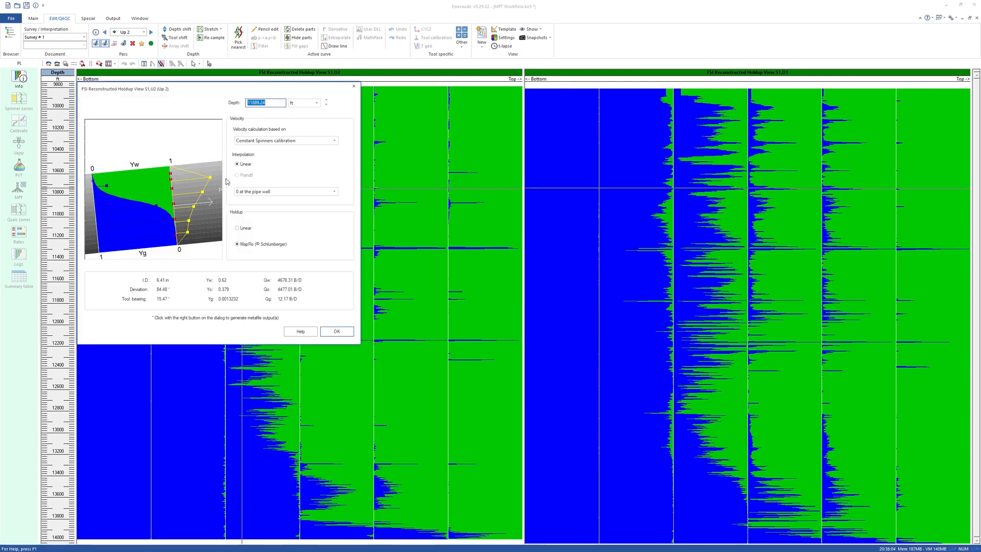
{"action": "left_click_drag", "start_coordinate": [212, 89], "coordinate": [486, 149]}
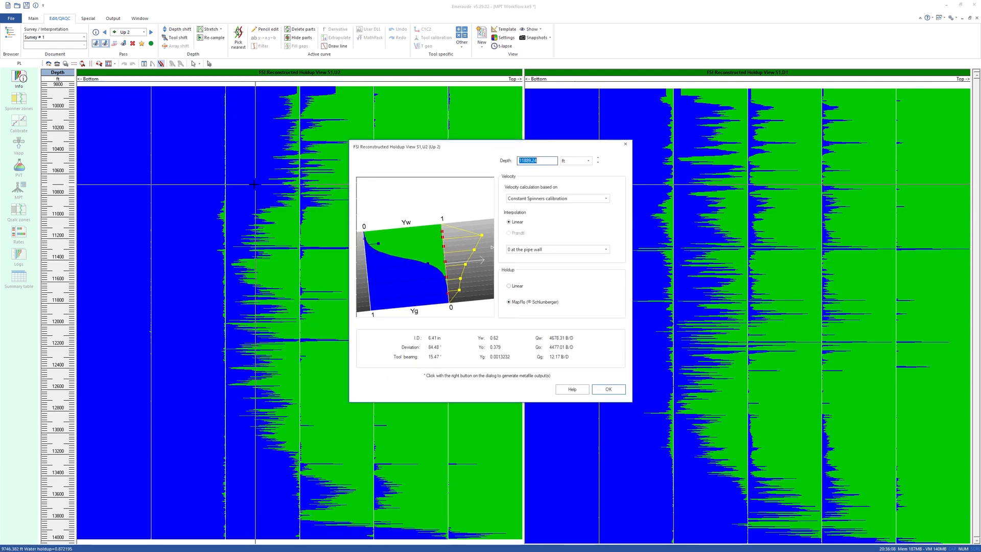
{"action": "left_click_drag", "start_coordinate": [242, 182], "coordinate": [236, 238]}
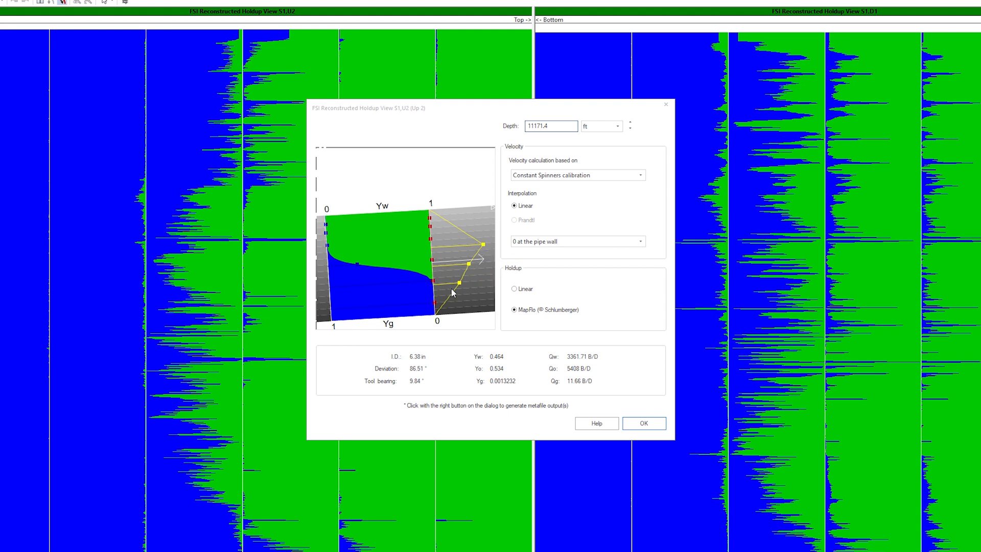
{"action": "left_click", "coordinate": [641, 423]}
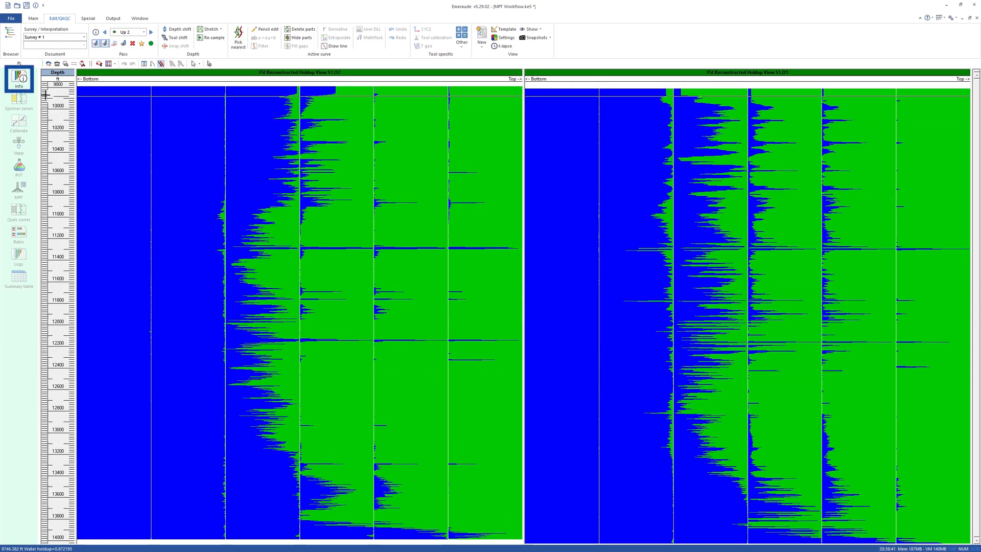
- Create the PL interpretation Interpretation # 1 as Classical and Zoned, with Loose slip model compliance
{"action": "left_click", "coordinate": [22, 80]}
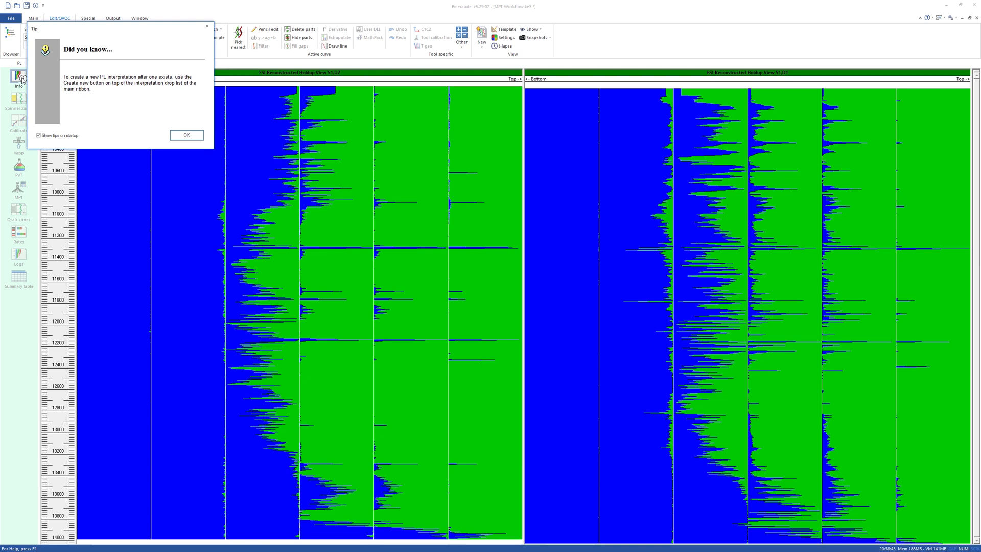
{"action": "left_click", "coordinate": [178, 135]}
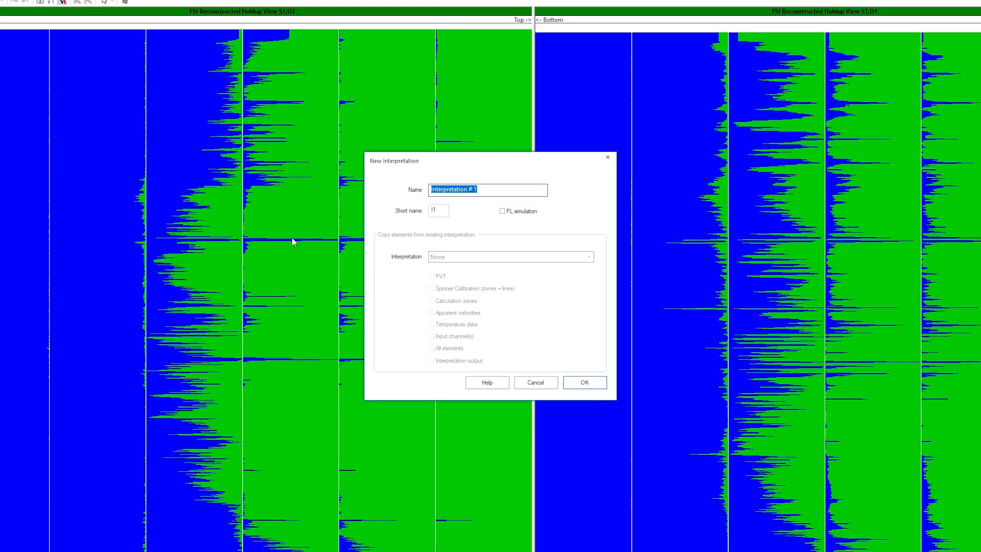
{"action": "left_click", "coordinate": [575, 383]}
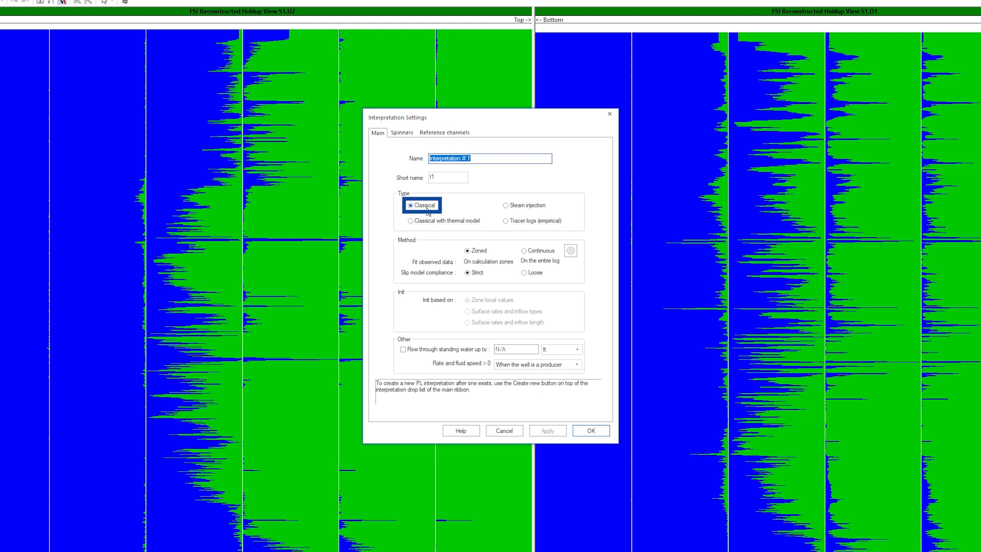
{"action": "left_click", "coordinate": [524, 273]}
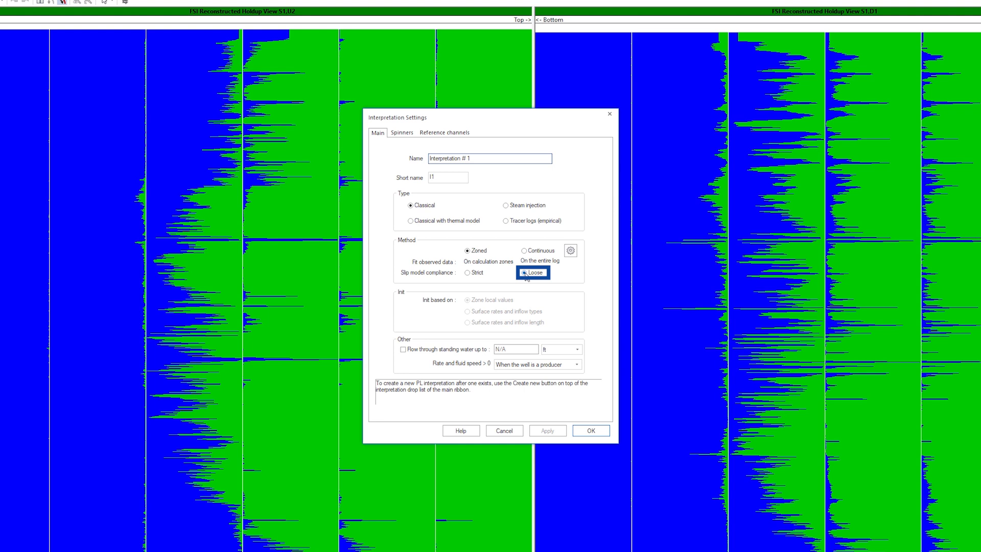
- Inspect the FSI spinner slope and threshold table under Holdup weighted calibration, and restore the Individual calibration
{"action": "left_click", "coordinate": [402, 133]}
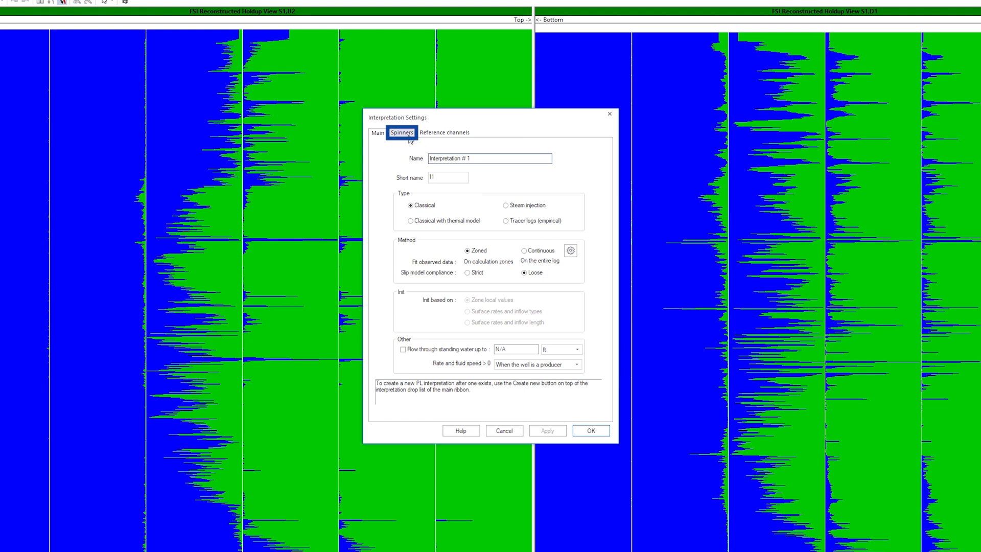
{"action": "left_click", "coordinate": [503, 190]}
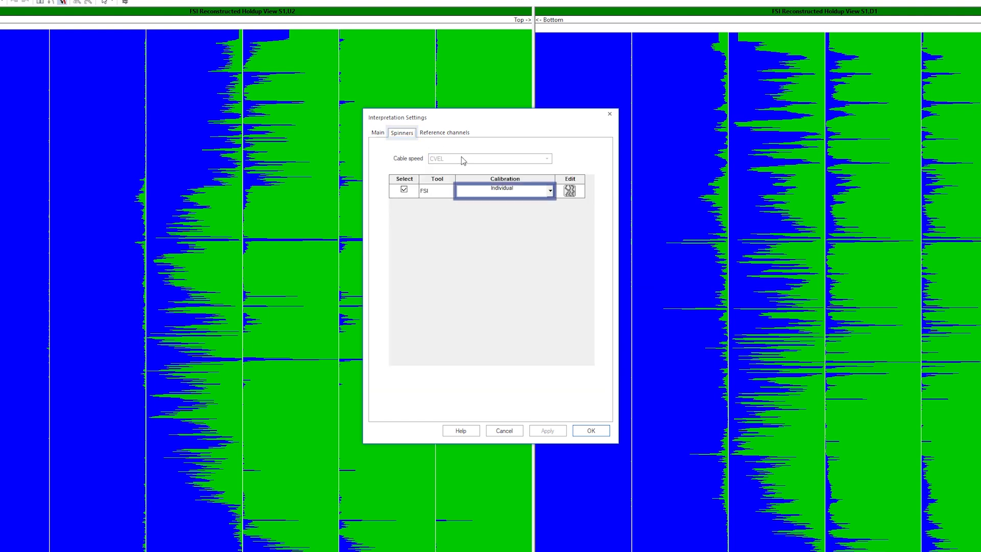
{"action": "left_click", "coordinate": [549, 191]}
{"action": "left_click", "coordinate": [545, 217]}
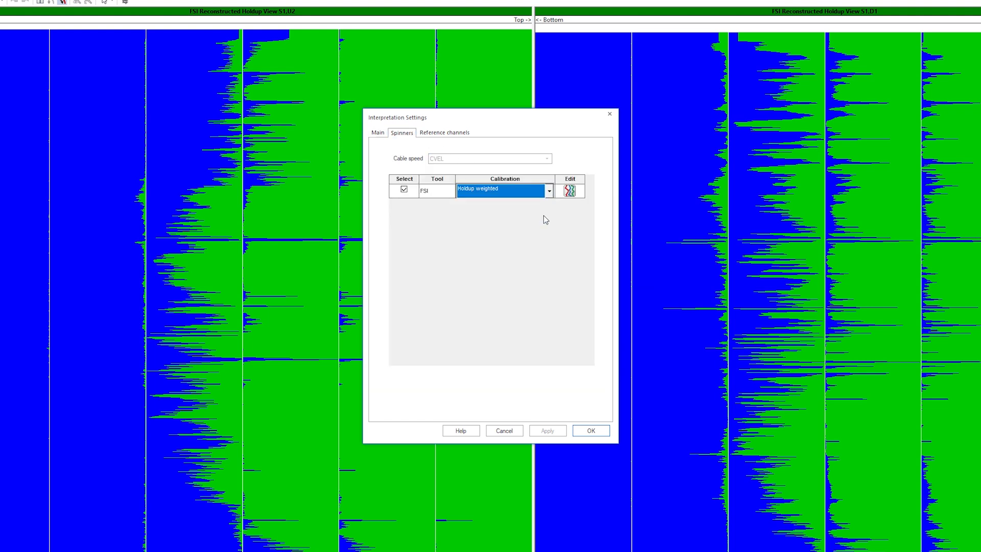
{"action": "left_click", "coordinate": [568, 192]}
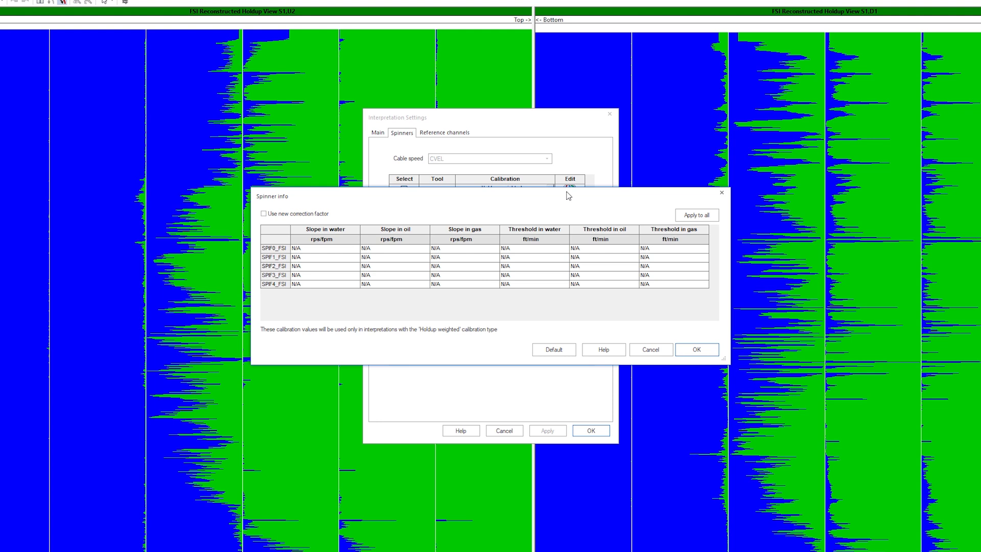
{"action": "left_click", "coordinate": [344, 249]}
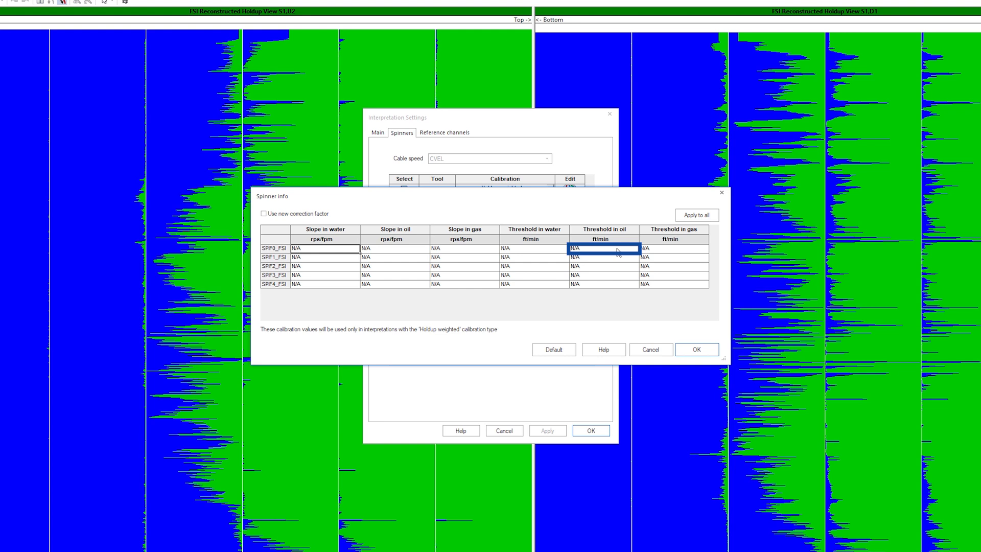
{"action": "left_click", "coordinate": [662, 349]}
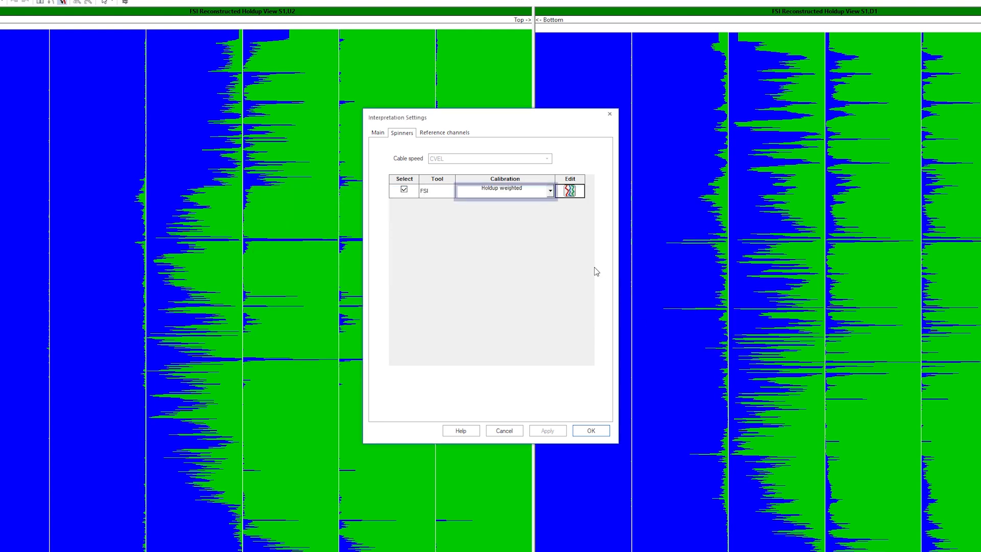
{"action": "left_click", "coordinate": [549, 191]}
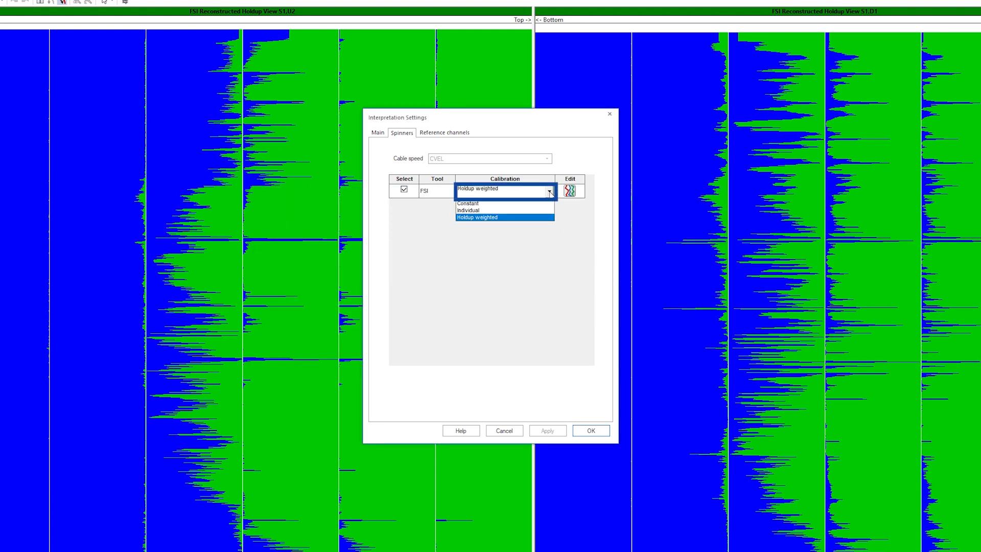
{"action": "left_click", "coordinate": [515, 211]}
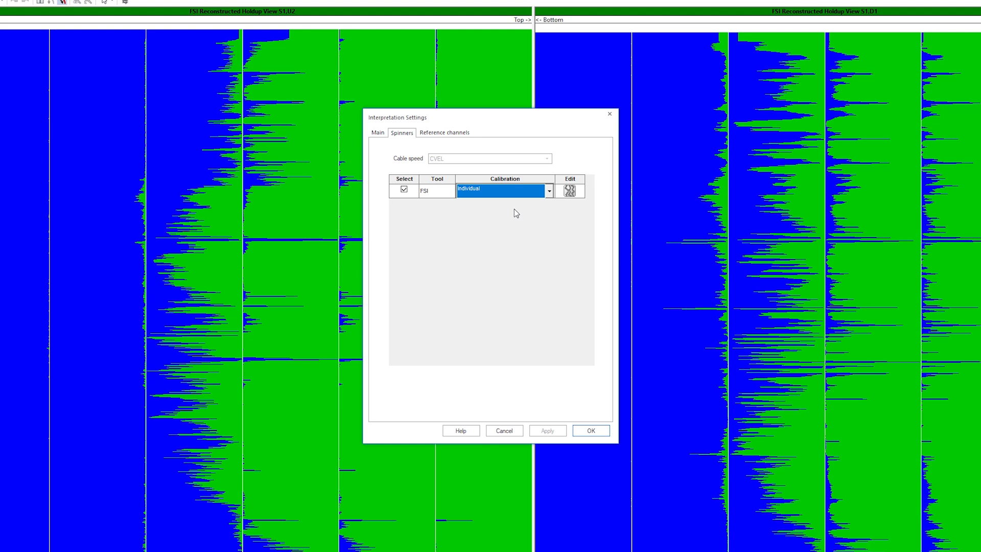
- Define the temperature reference channel from the WTEP data of the Down 1 pass
{"action": "left_click", "coordinate": [458, 135]}
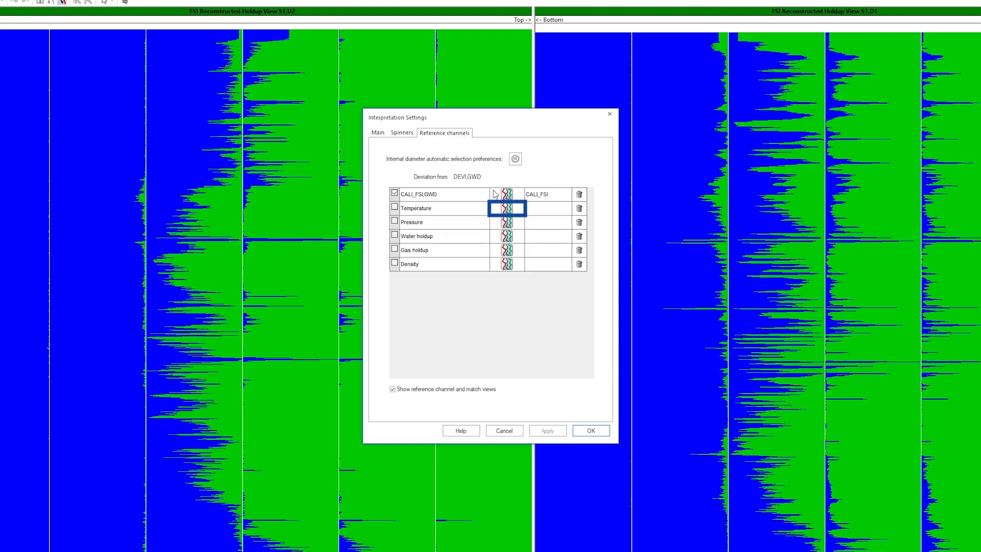
{"action": "left_click", "coordinate": [507, 209]}
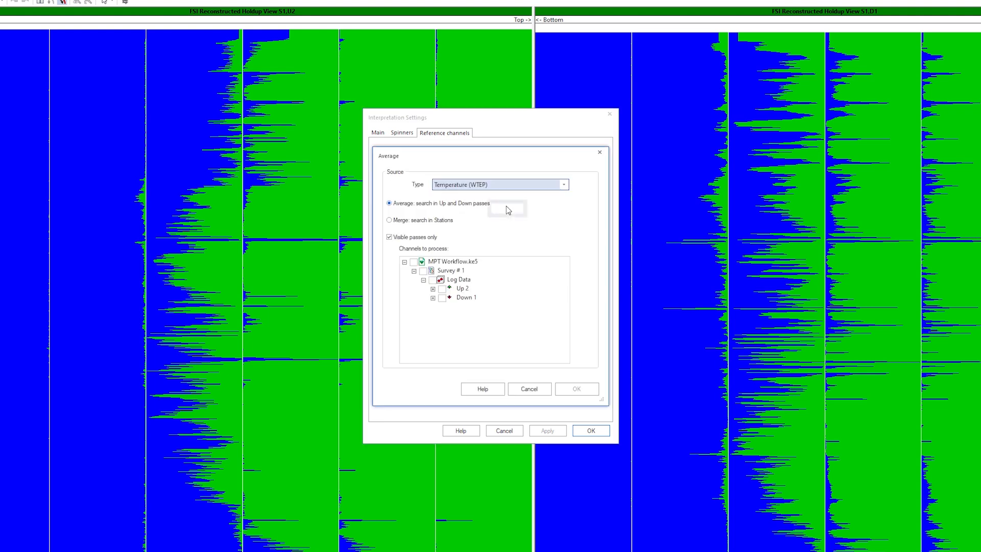
{"action": "left_click", "coordinate": [441, 297]}
{"action": "left_click", "coordinate": [566, 389]}
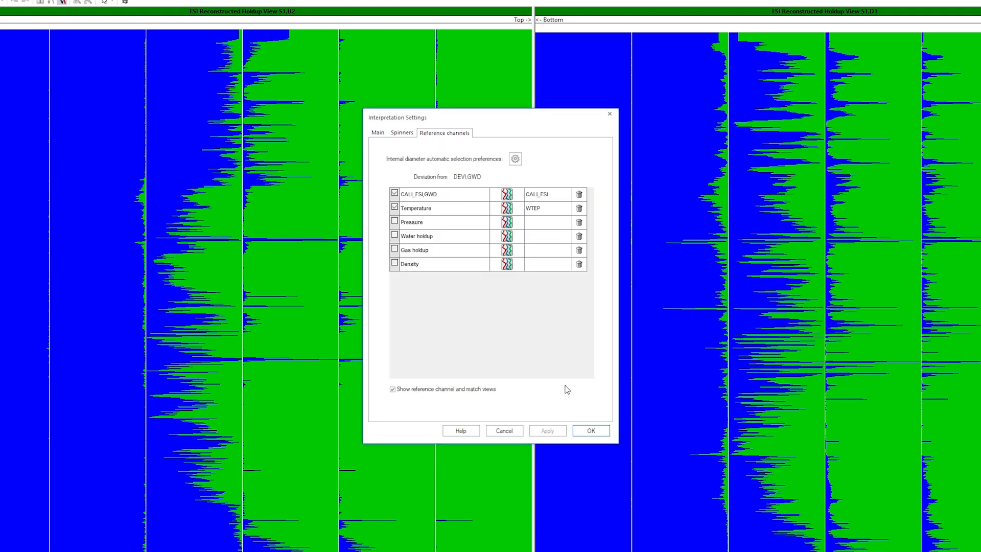
- Define the pressure reference channel by averaging WPRE over the Up 2 and Down 1 passes, and accept the interpretation settings
{"action": "left_click", "coordinate": [506, 221]}
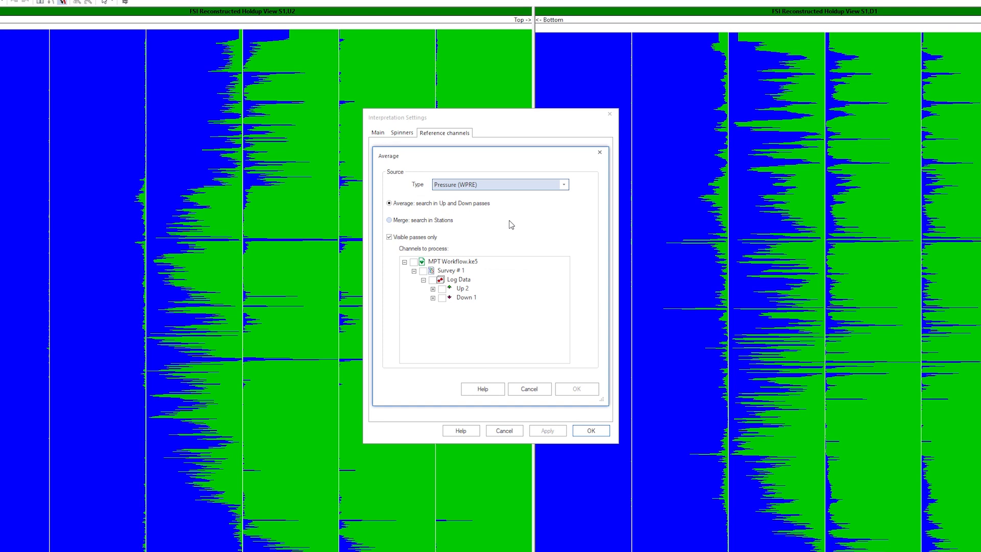
{"action": "left_click", "coordinate": [433, 280]}
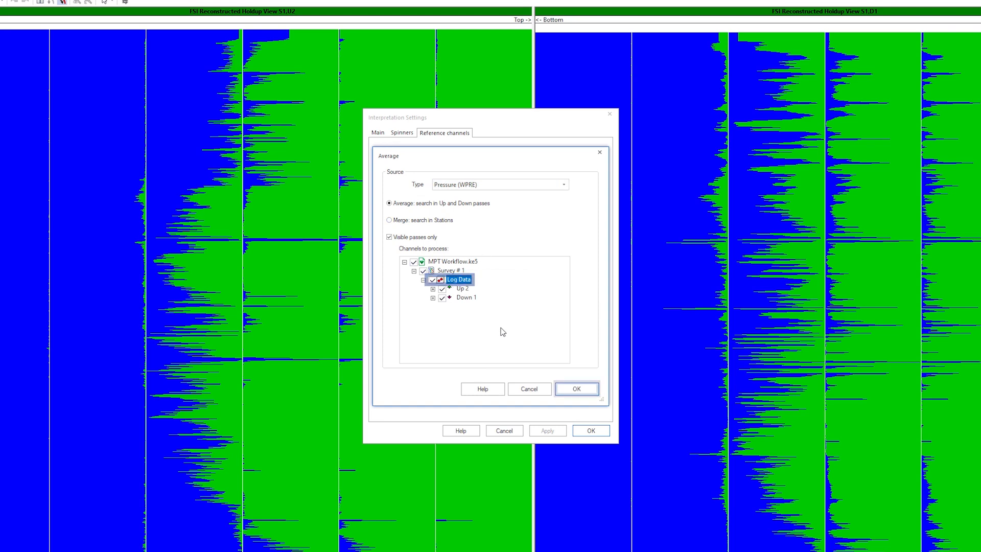
{"action": "left_click", "coordinate": [566, 388]}
{"action": "left_click", "coordinate": [590, 430]}
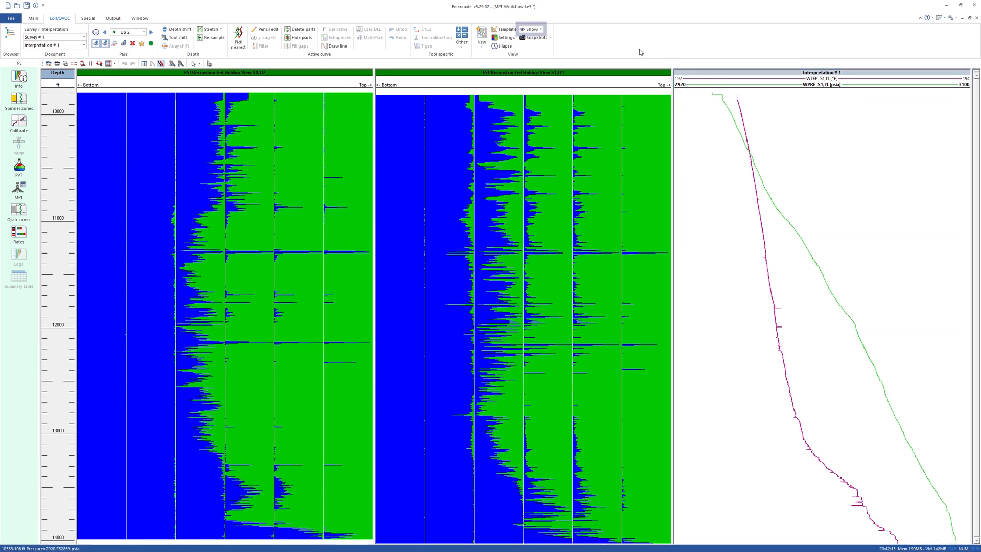
- Show the five flowmeter views SPIF0_FSI to SPIF4_FSI alongside the existing tracks
{"action": "left_click", "coordinate": [530, 29]}
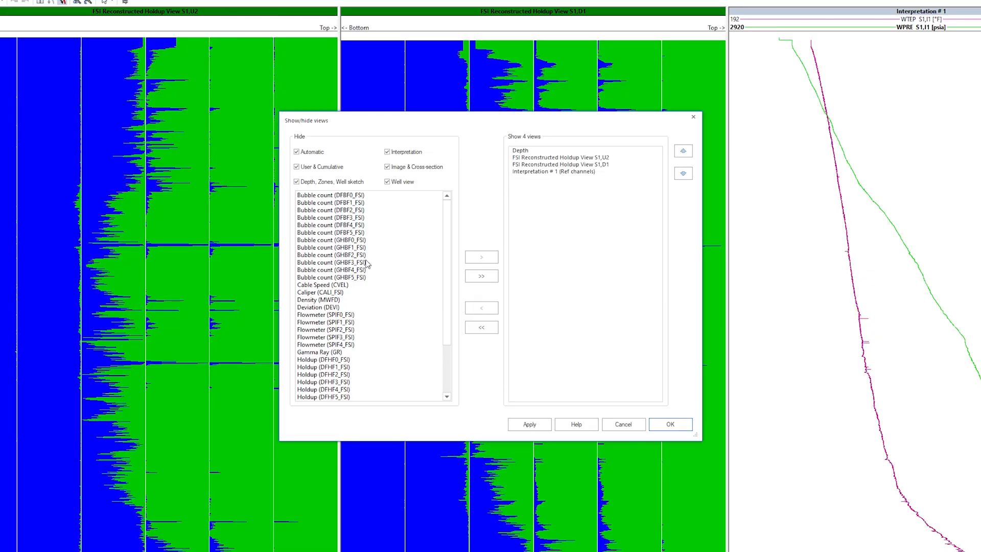
{"action": "left_click", "coordinate": [371, 307]}
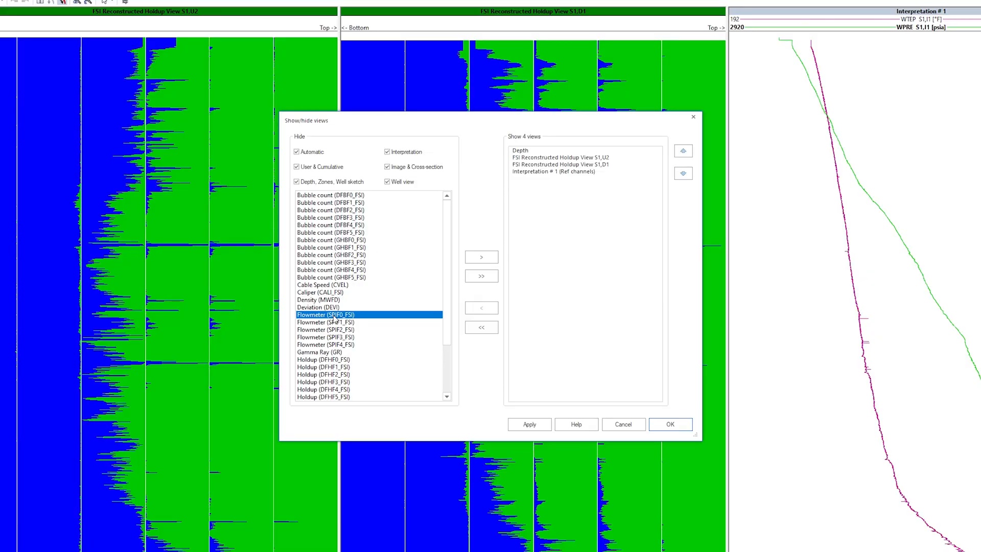
{"action": "left_click", "coordinate": [336, 344], "text": "shift"}
{"action": "left_click", "coordinate": [478, 258]}
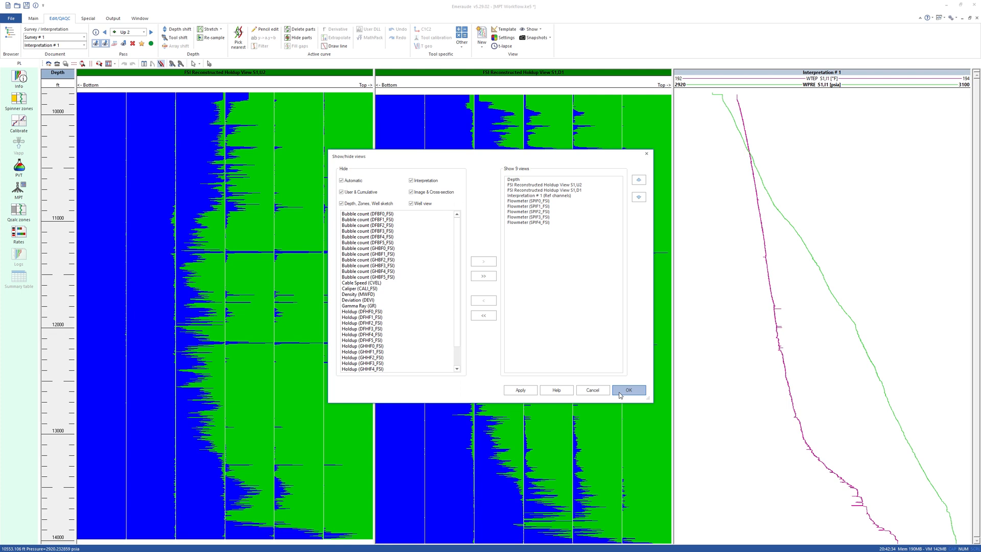
{"action": "left_click", "coordinate": [670, 424]}
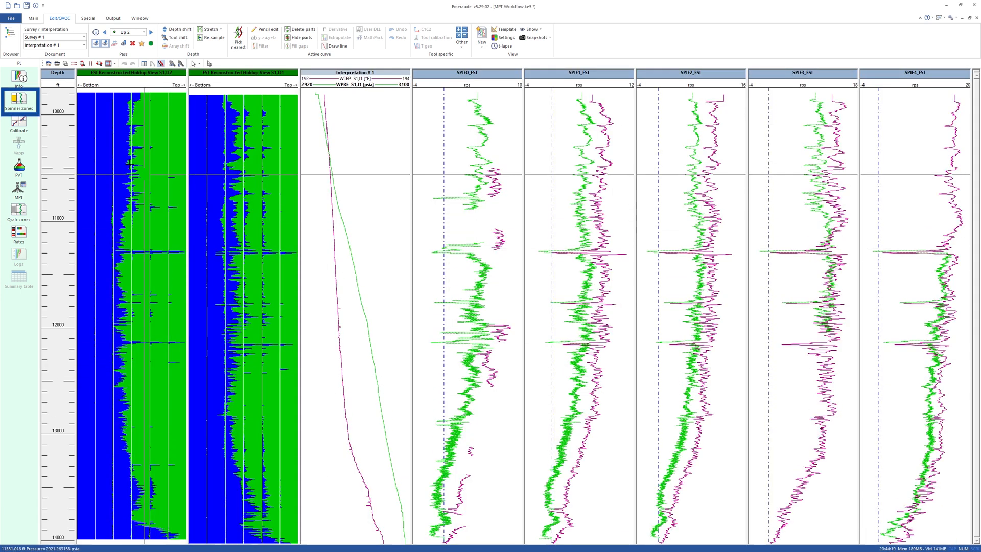
- Create a spinner calibration zone from about 10586 ft to 10726 ft interactively on the SPIF0_FSI track
{"action": "left_click", "coordinate": [19, 98]}
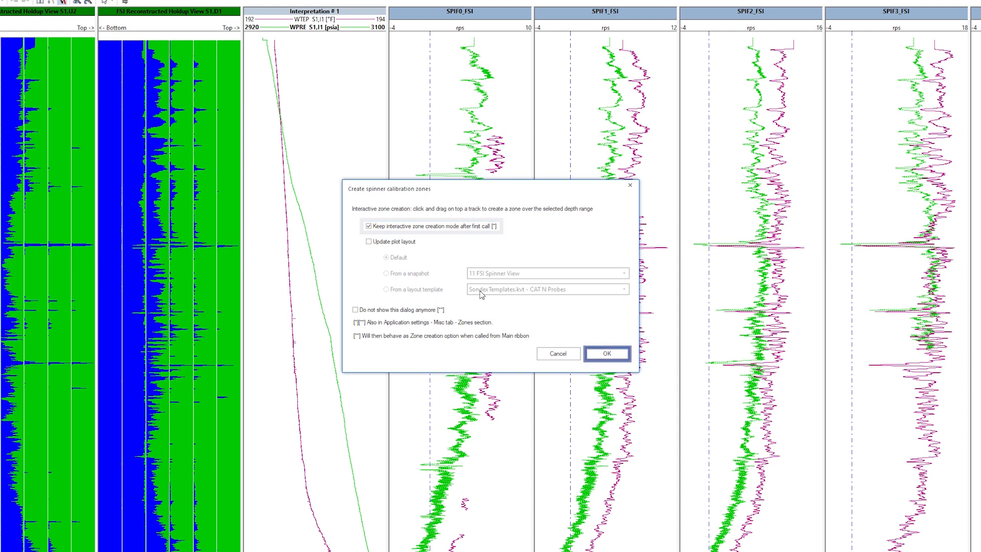
{"action": "left_click", "coordinate": [607, 353]}
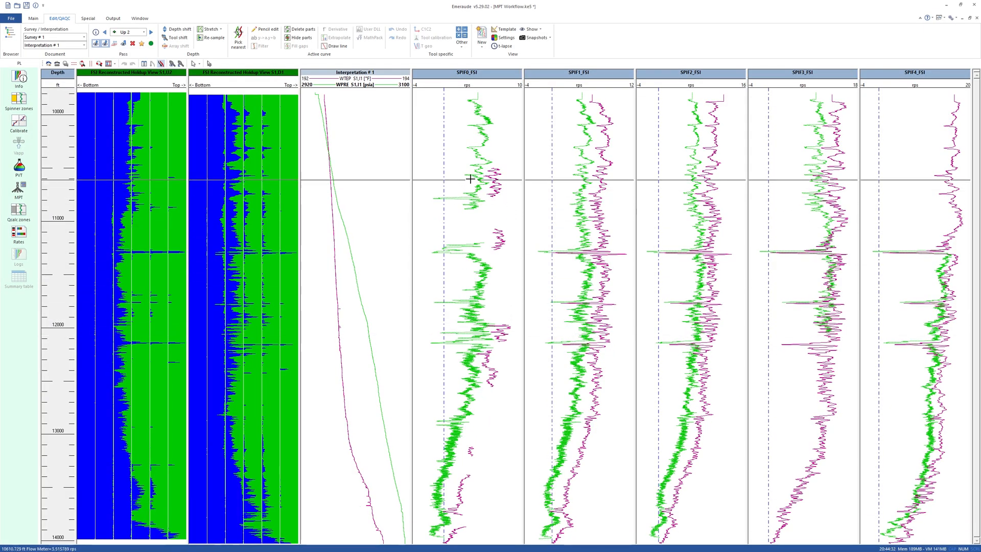
{"action": "left_click_drag", "start_coordinate": [468, 186], "coordinate": [469, 192]}
- Open the spinner calibration and inspect the Up 2 pass point on the SPIF0_FSI calibration plot
{"action": "left_click", "coordinate": [18, 122]}
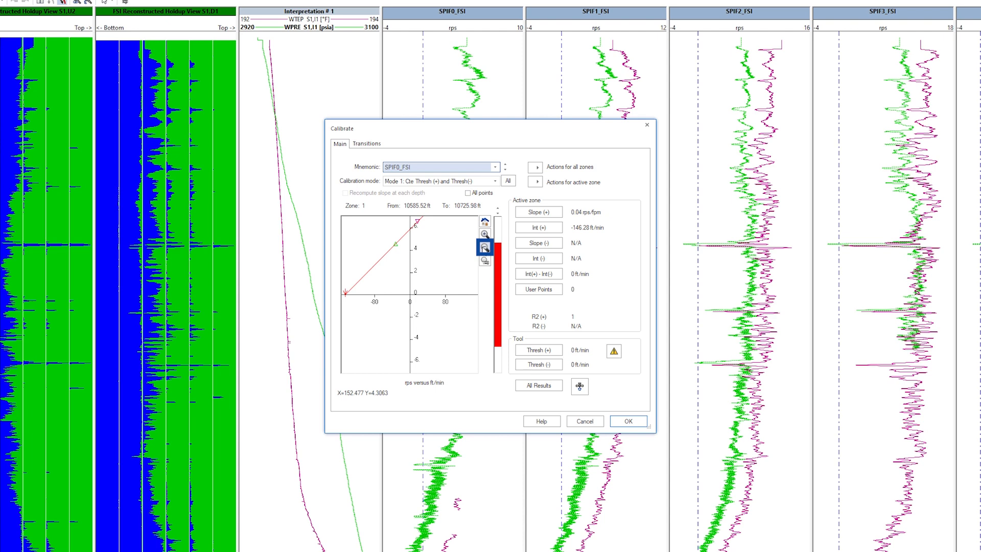
{"action": "left_click", "coordinate": [484, 248]}
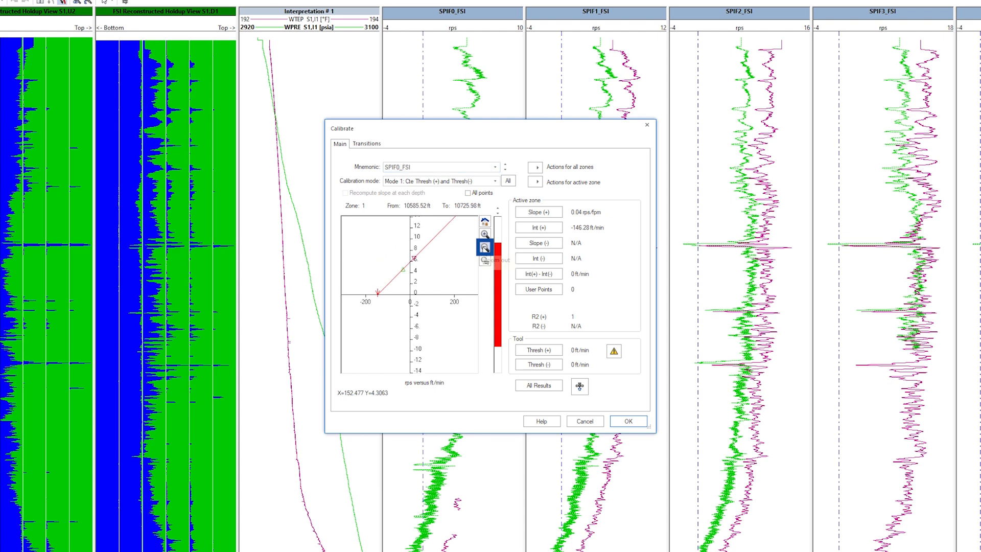
{"action": "double_click", "coordinate": [408, 267]}
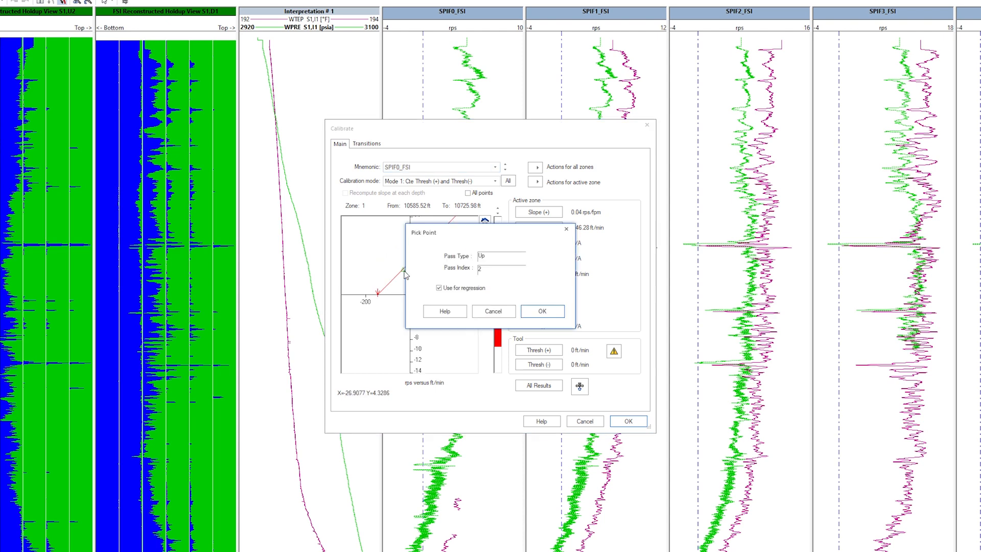
{"action": "left_click", "coordinate": [480, 310]}
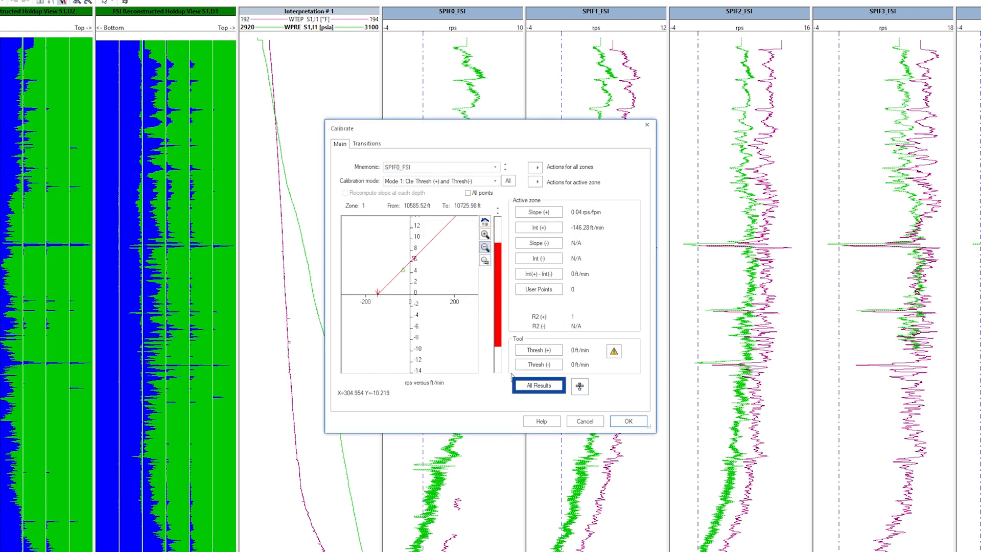
- Set the positive slopes for SPIF0_FSI to SPIF4_FSI to 0.052, 0.051, 0.053, 0.052 and 0.05, with thresholds of 6 and -6 ft/min
{"action": "left_click", "coordinate": [523, 386]}
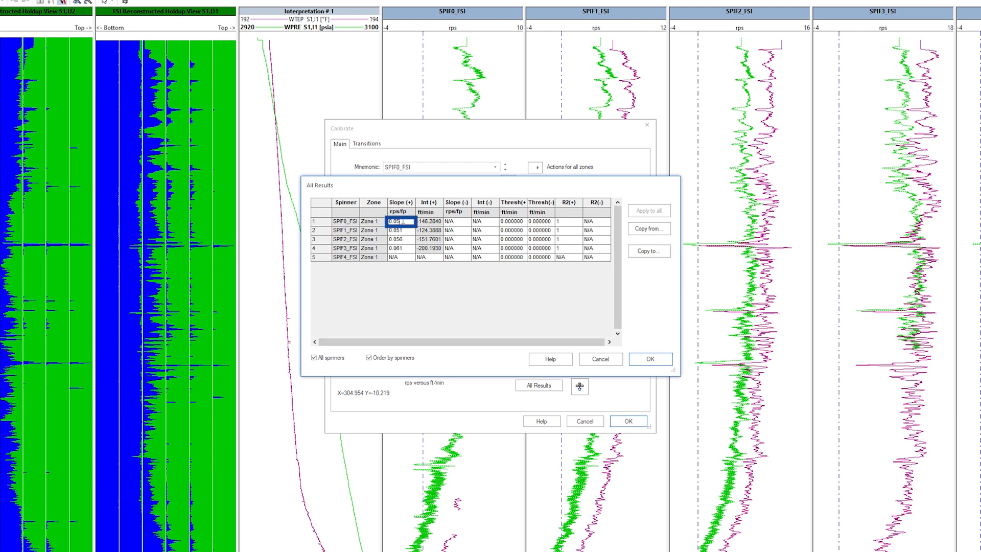
{"action": "left_click", "coordinate": [408, 230]}
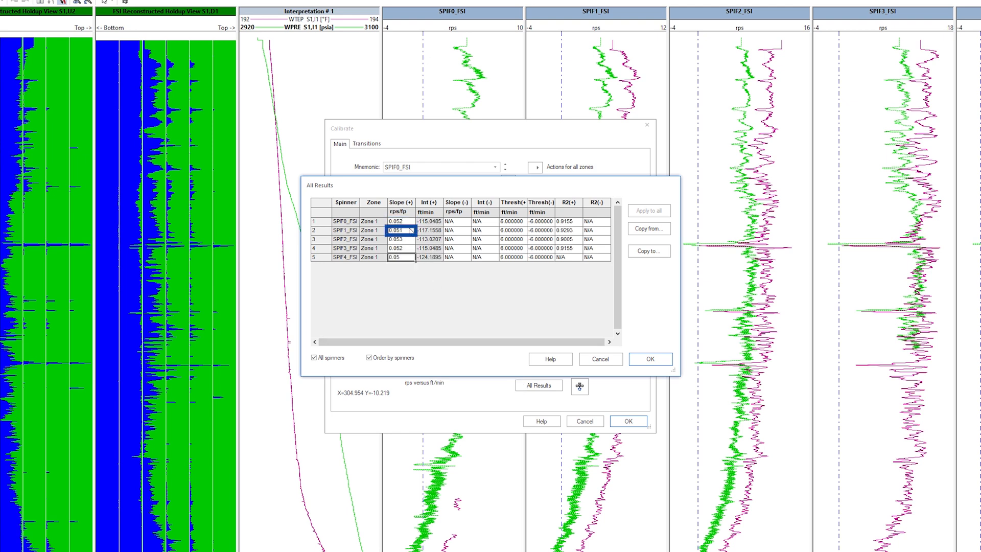
{"action": "left_click", "coordinate": [530, 239]}
{"action": "left_click", "coordinate": [551, 239]}
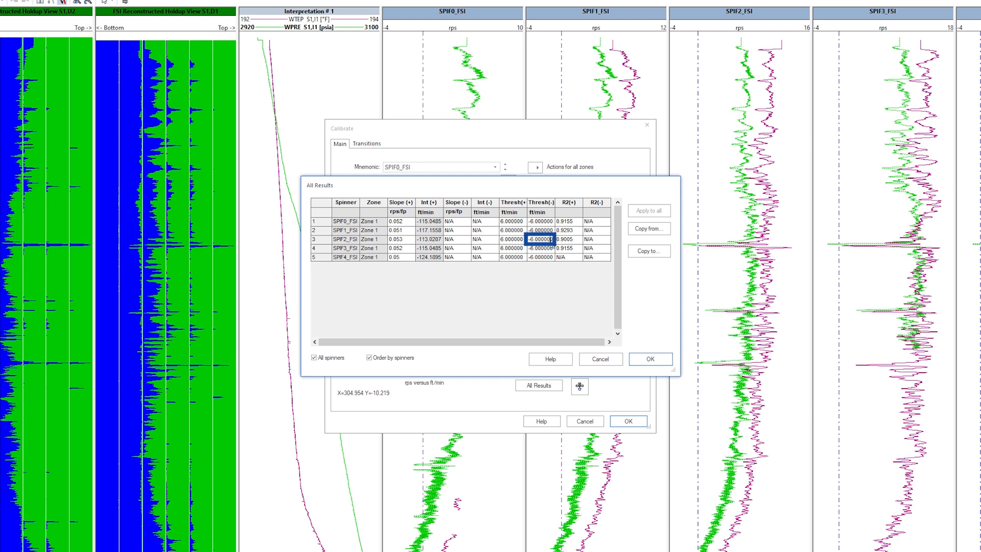
{"action": "left_click", "coordinate": [649, 359]}
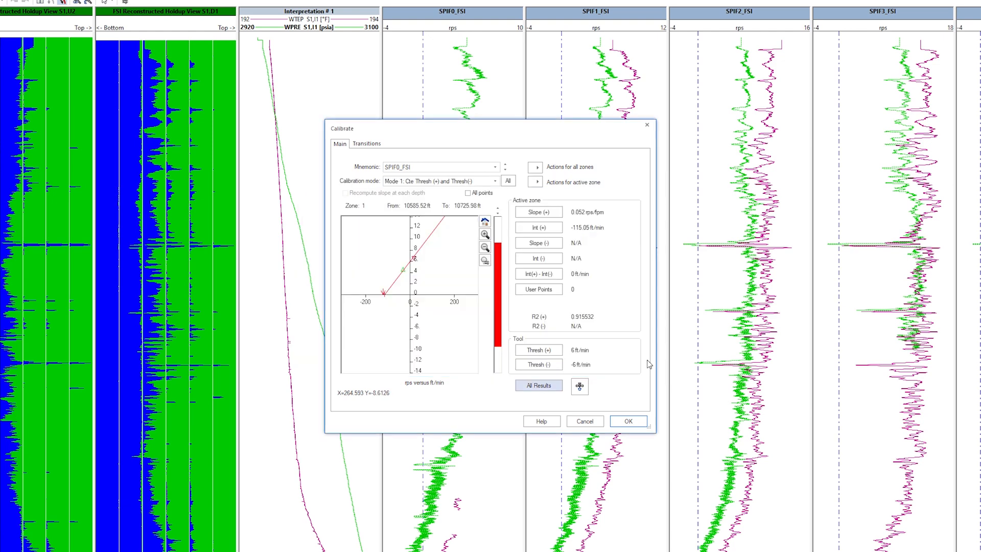
- Accept the spinner calibration and update the apparent velocities of all spinners, using a 0.5 ft sample interval for both passes
{"action": "left_click", "coordinate": [629, 420]}
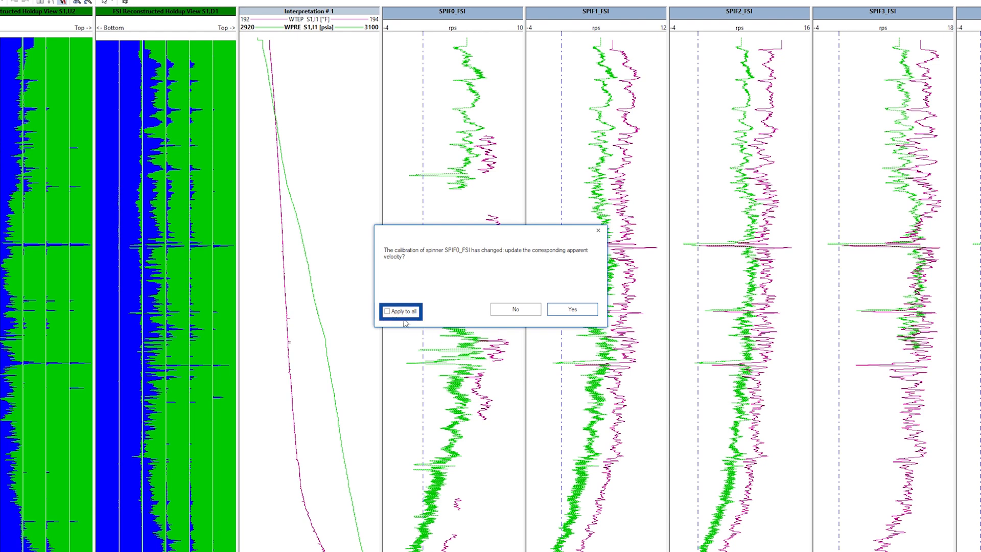
{"action": "left_click", "coordinate": [562, 310]}
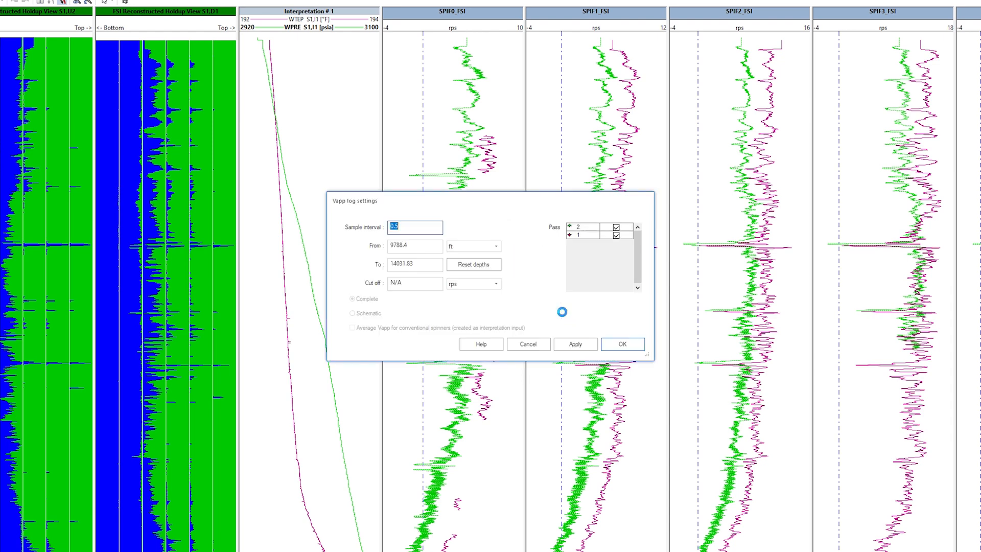
{"action": "left_click", "coordinate": [622, 344]}
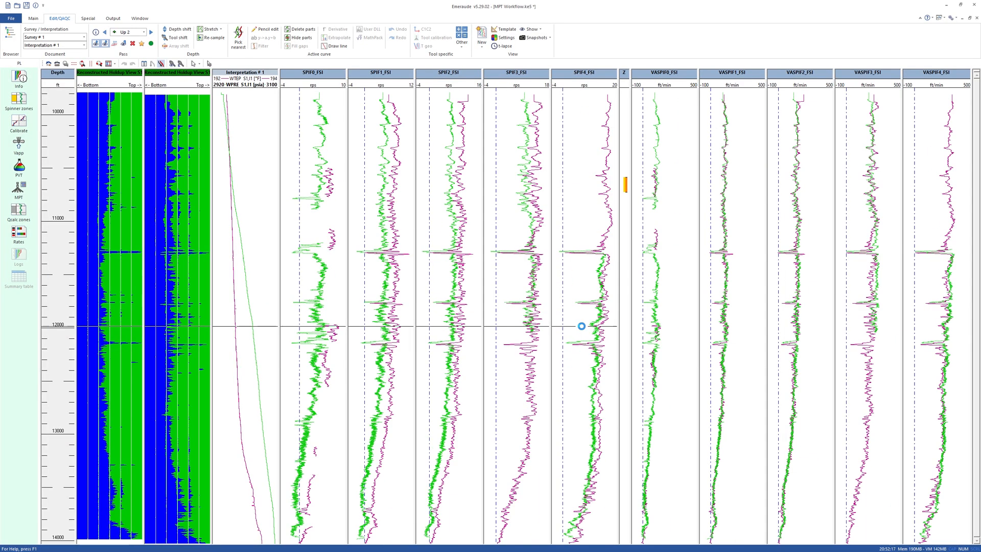
- Apply the 12 FSI Spinner Velocity View template to the log display
{"action": "left_click", "coordinate": [506, 30]}
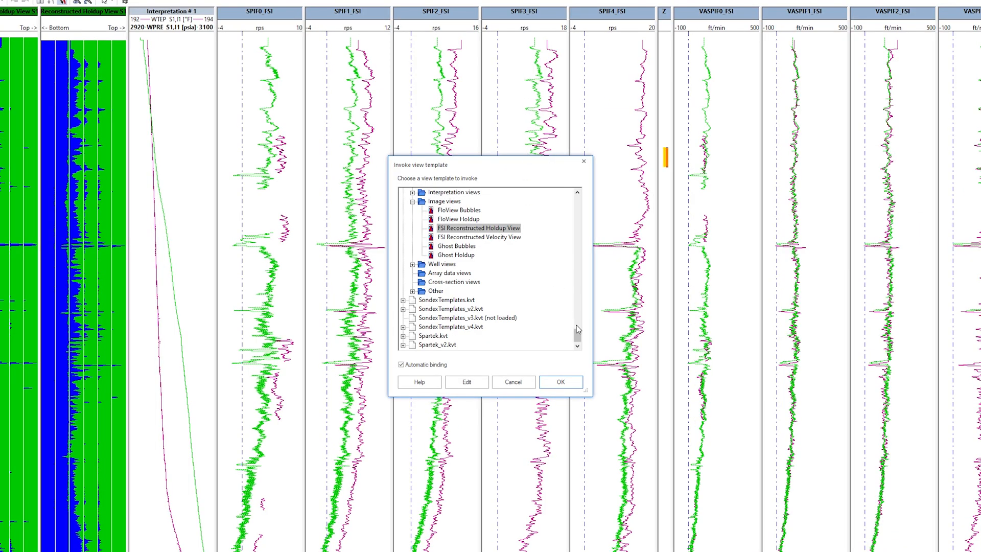
{"action": "left_click_drag", "start_coordinate": [556, 322], "coordinate": [576, 315]}
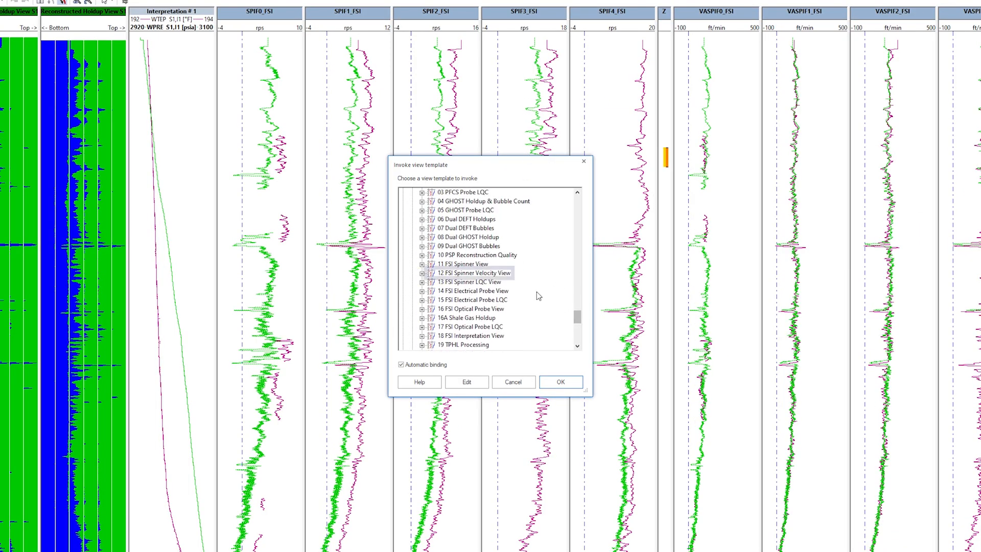
{"action": "left_click", "coordinate": [499, 275]}
{"action": "left_click", "coordinate": [546, 382]}
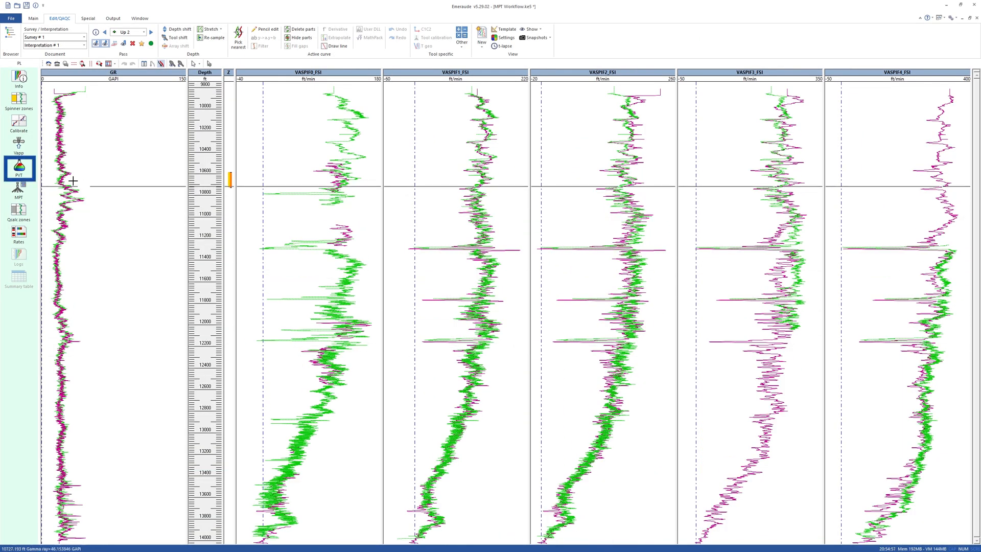
- Add water to the saturated oil PVT definition, check the water and oil correlations, and accept the fluid definition
{"action": "left_click", "coordinate": [19, 171]}
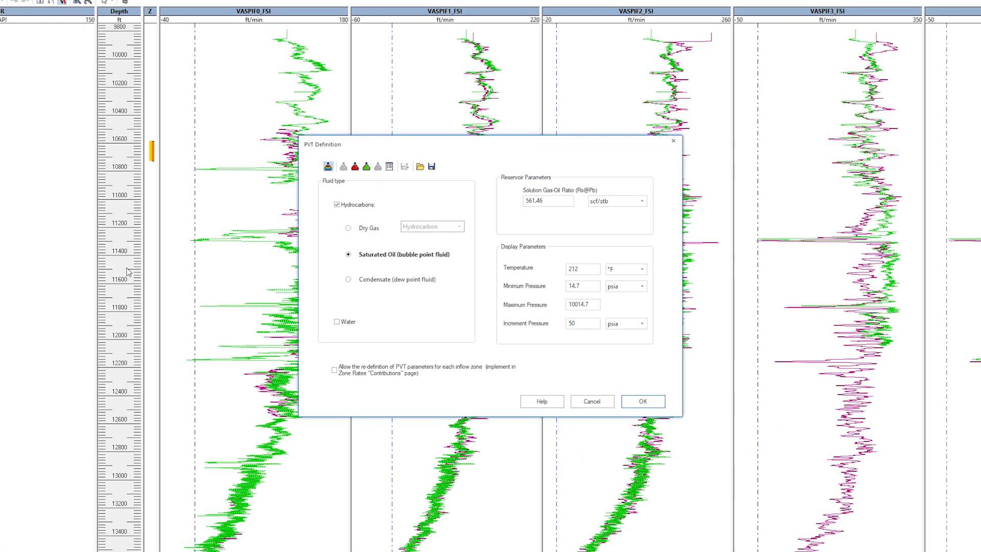
{"action": "left_click", "coordinate": [337, 322]}
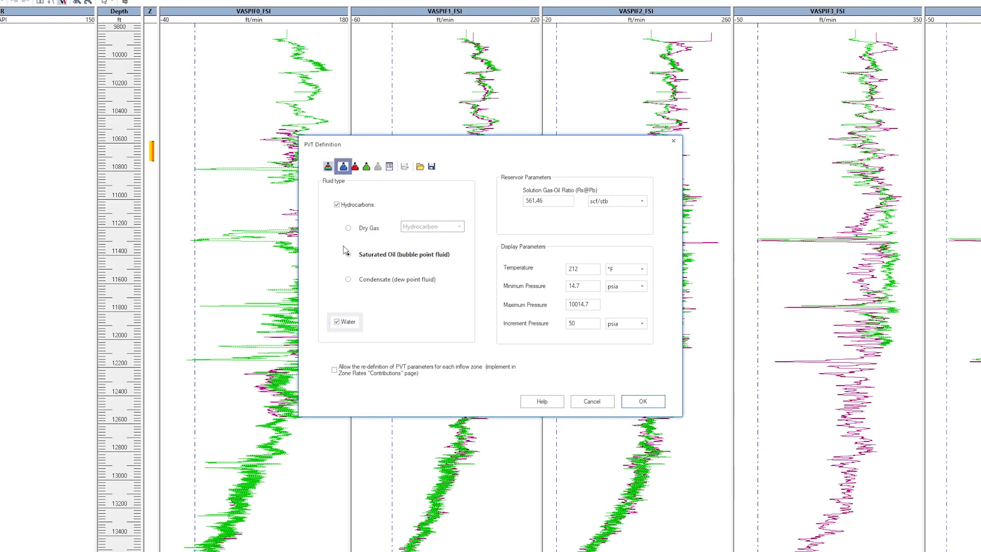
{"action": "left_click", "coordinate": [355, 168]}
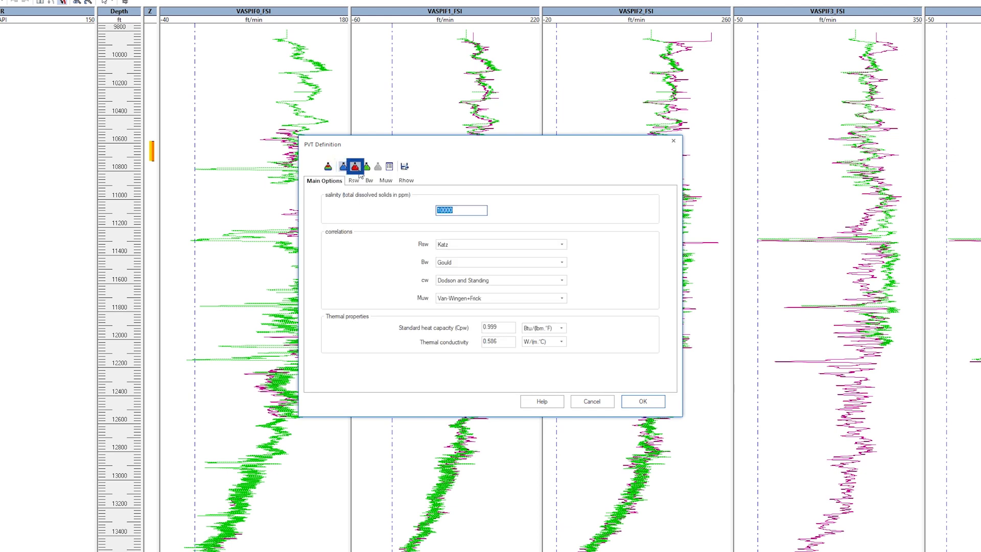
{"action": "left_click", "coordinate": [343, 167]}
{"action": "left_click", "coordinate": [366, 167]}
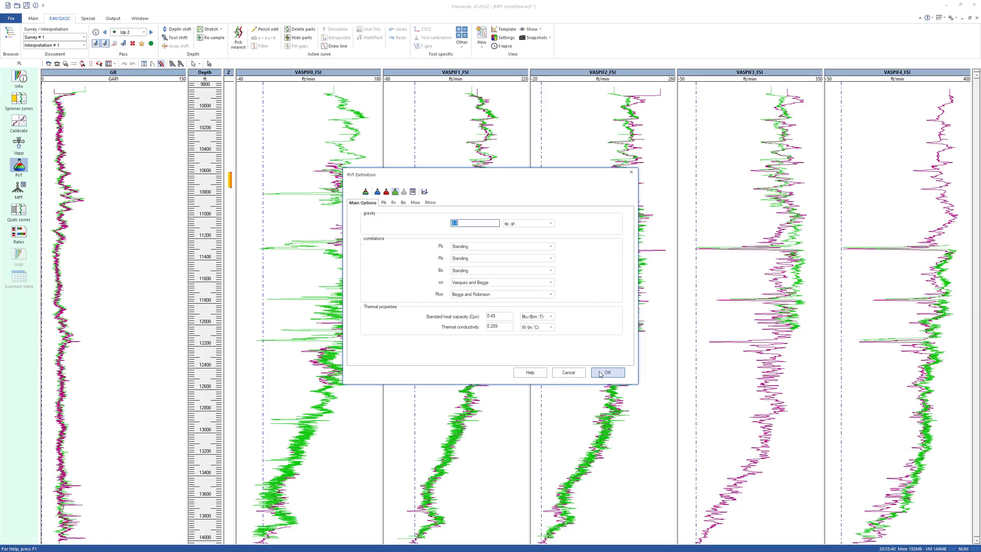
{"action": "left_click", "coordinate": [632, 399]}
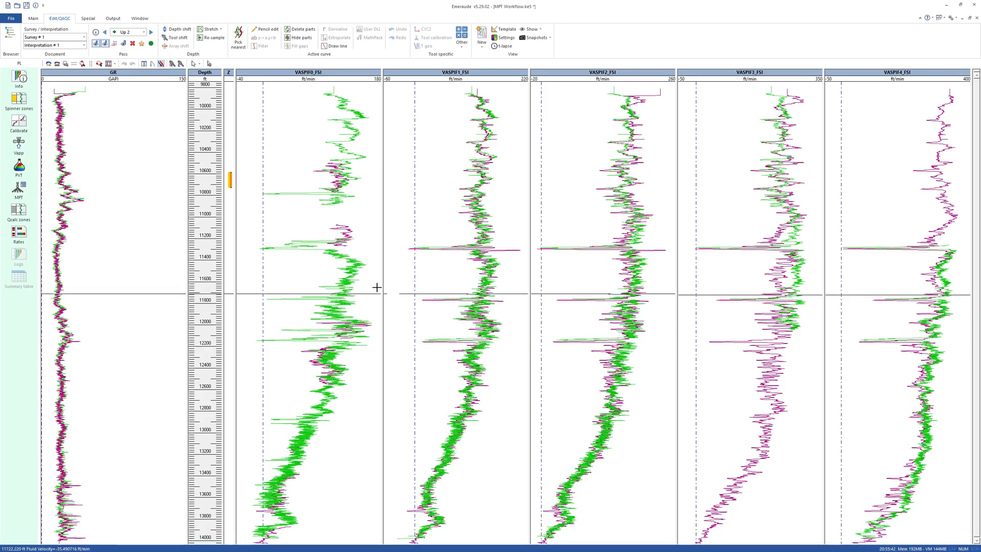
- Start MPT processing and exclude the FSI gas holdup from the tool selection
{"action": "left_click", "coordinate": [26, 192]}
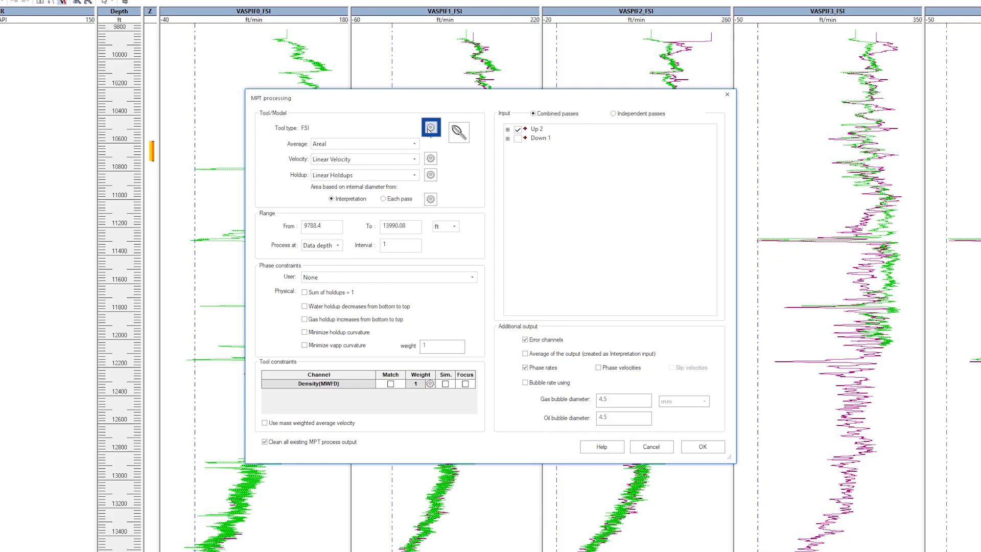
{"action": "left_click", "coordinate": [430, 128]}
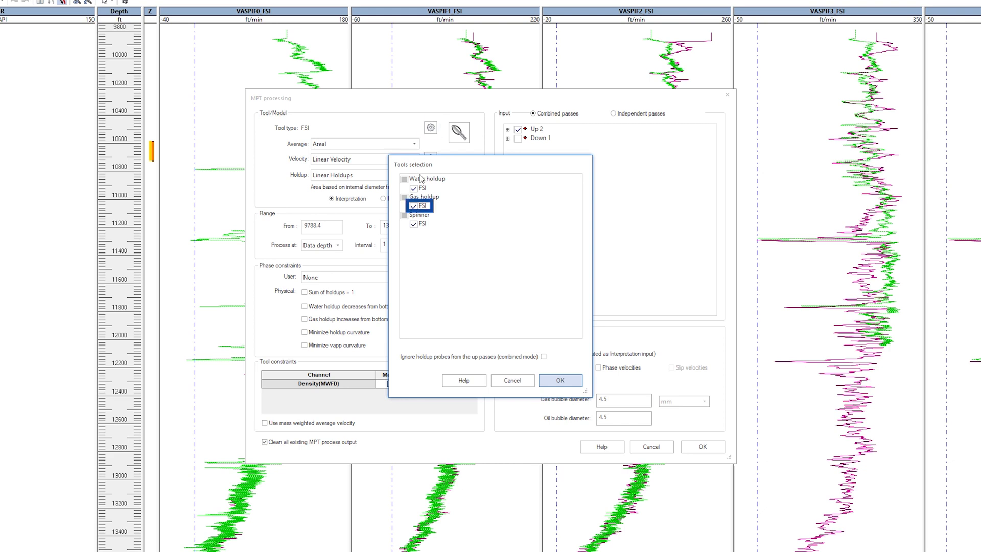
{"action": "left_click", "coordinate": [413, 207]}
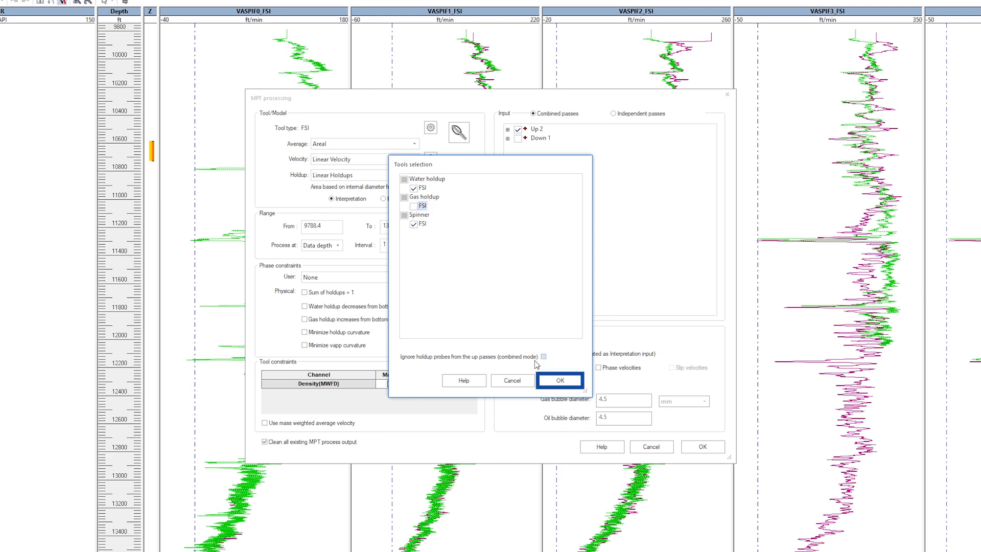
{"action": "left_click", "coordinate": [549, 382]}
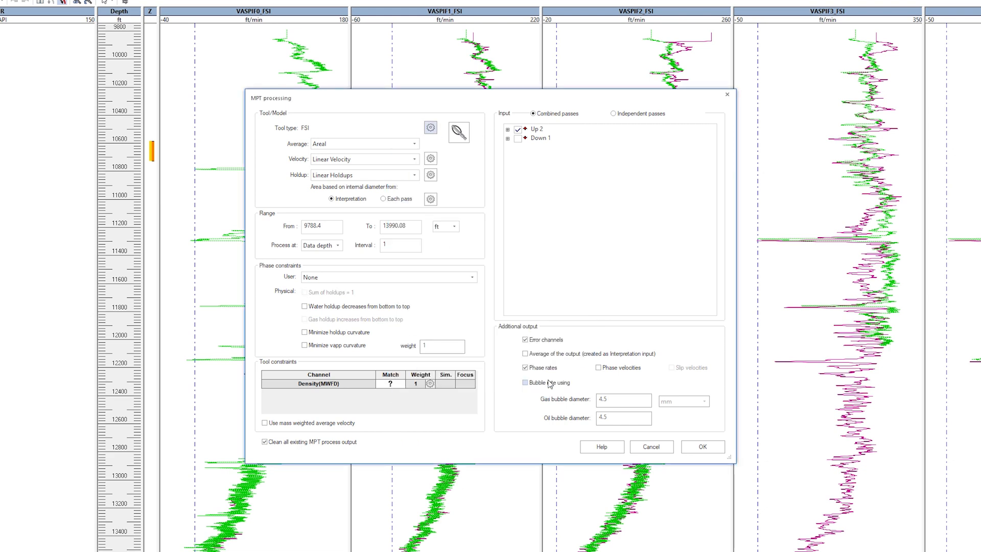
- Check the available velocity and holdup models, keeping Linear Velocity and Linear Holdups
{"action": "left_click", "coordinate": [414, 161]}
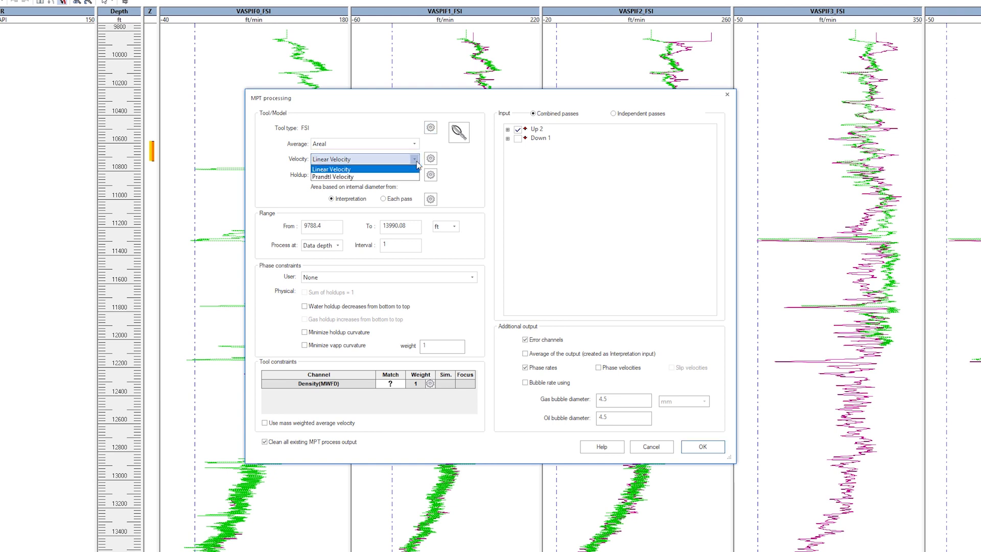
{"action": "left_click", "coordinate": [418, 166]}
{"action": "left_click", "coordinate": [417, 176]}
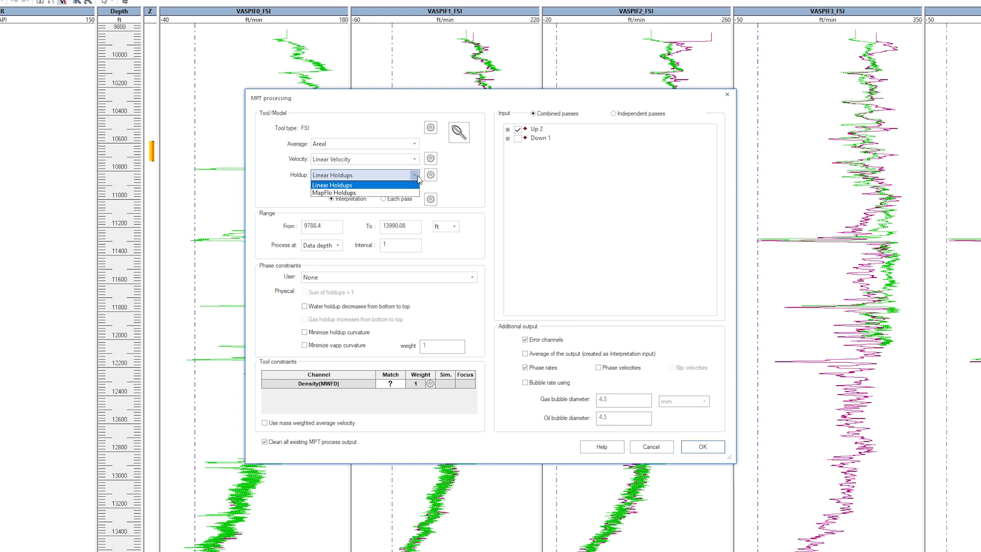
{"action": "left_click", "coordinate": [418, 176]}
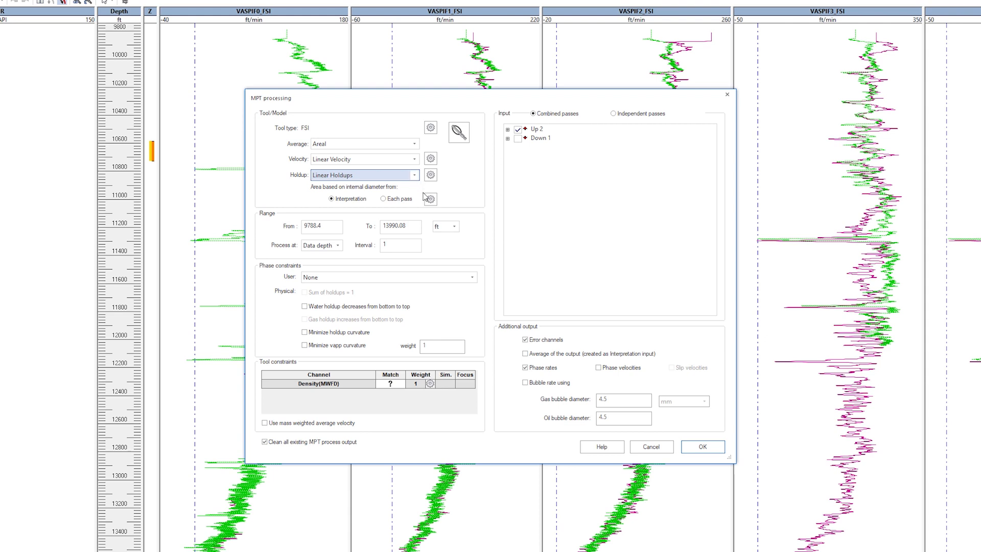
- Set the user phase constraint to YG=0 and require the water holdup to decrease from bottom to top
{"action": "left_click", "coordinate": [473, 278]}
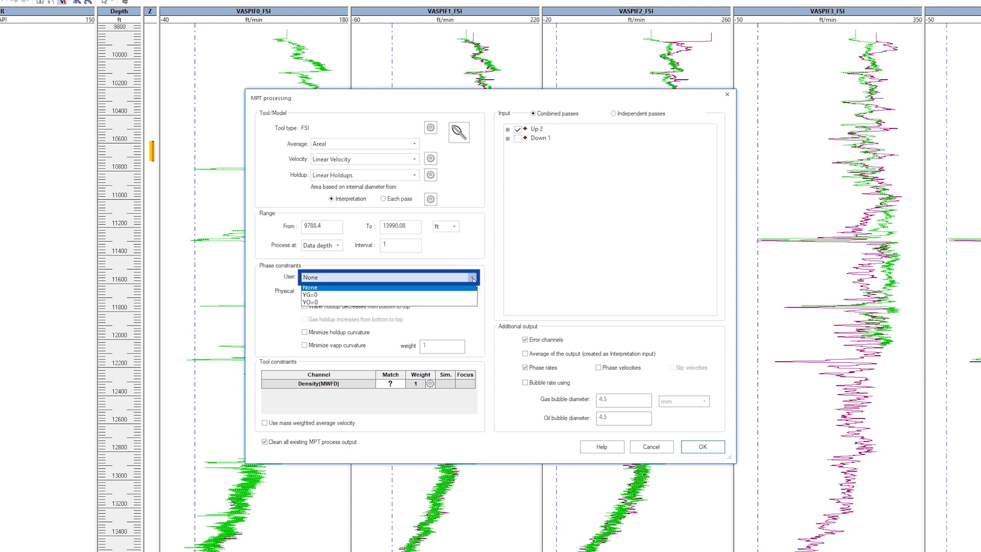
{"action": "left_click", "coordinate": [345, 296]}
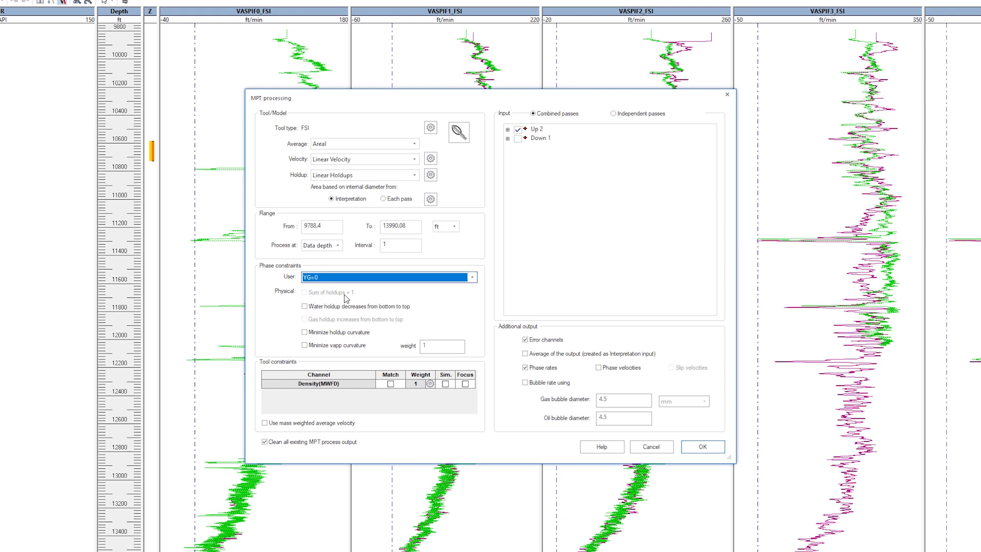
{"action": "left_click", "coordinate": [304, 306]}
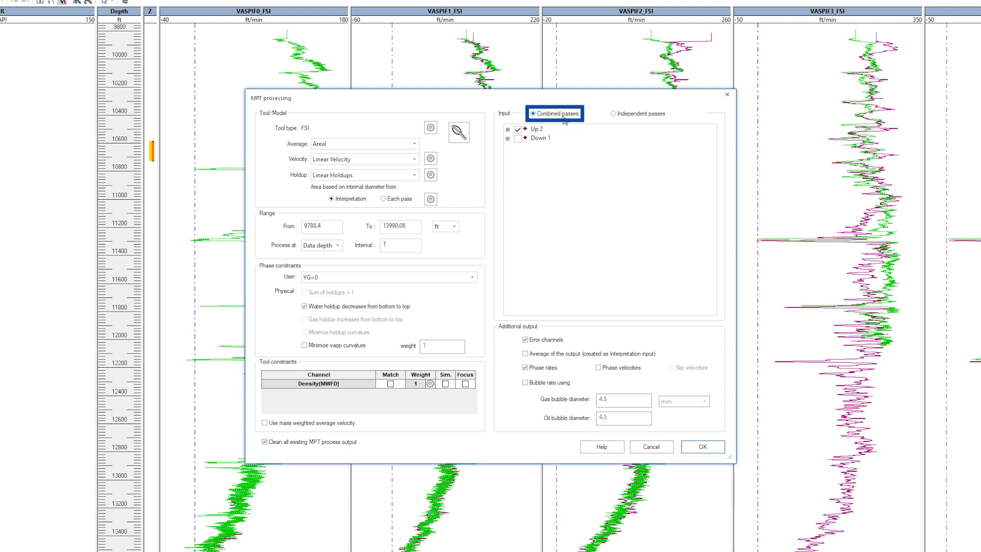
- Include the Down 1 pass, enable the average of the output as interpretation input, and run the MPT processing
{"action": "left_click", "coordinate": [517, 138]}
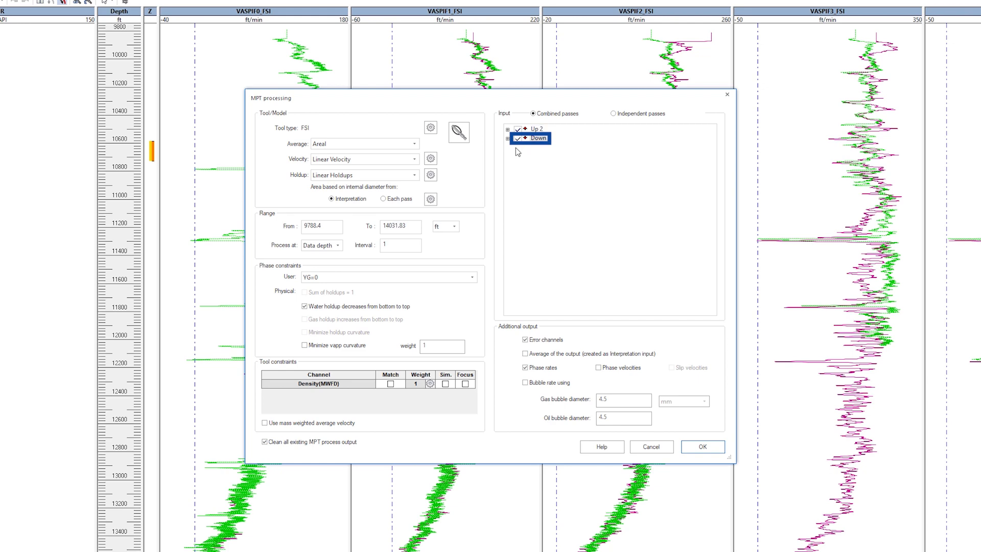
{"action": "left_click", "coordinate": [525, 354]}
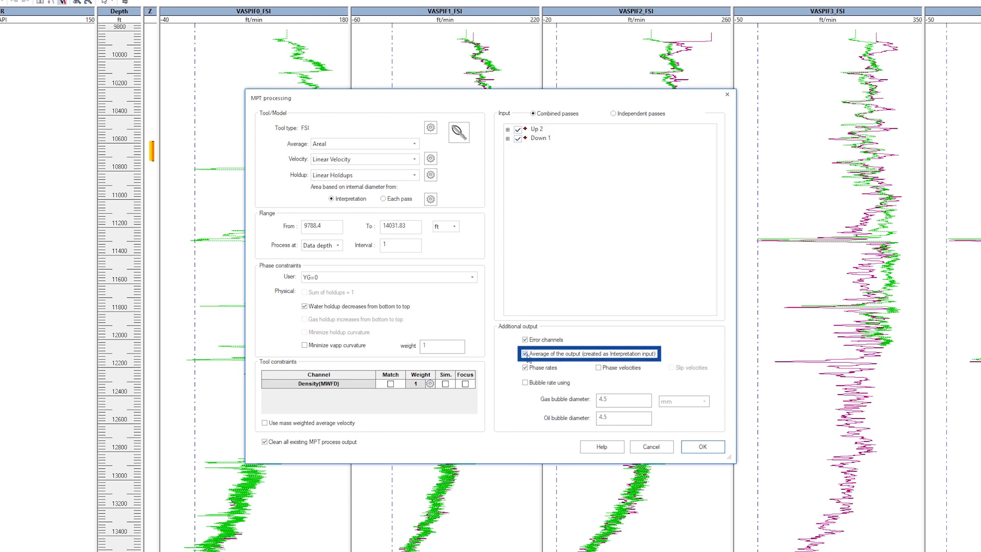
{"action": "left_click", "coordinate": [702, 447]}
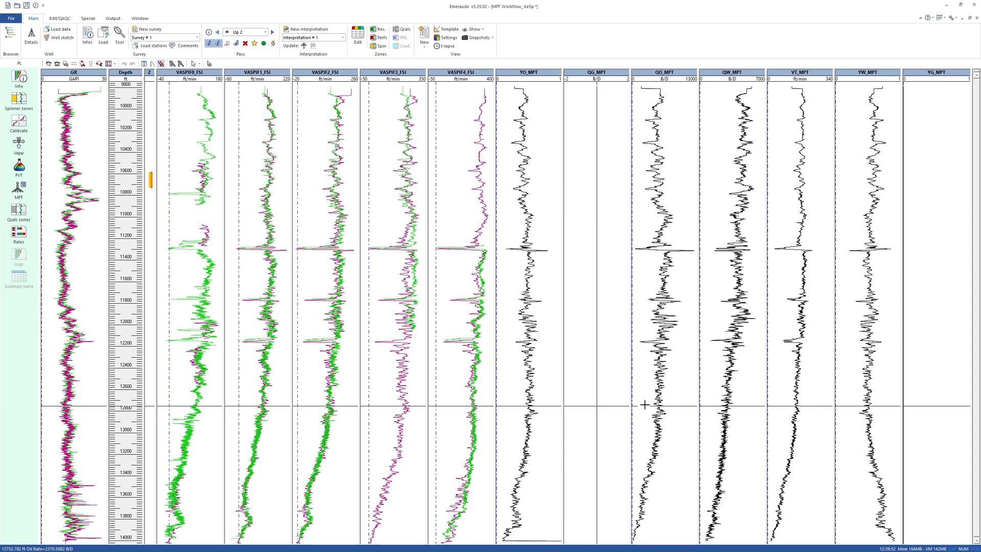
- Examine the YO_MPT holdup and QG_MPT rate tracks produced by the MPT processing
{"action": "left_click", "coordinate": [561, 184]}
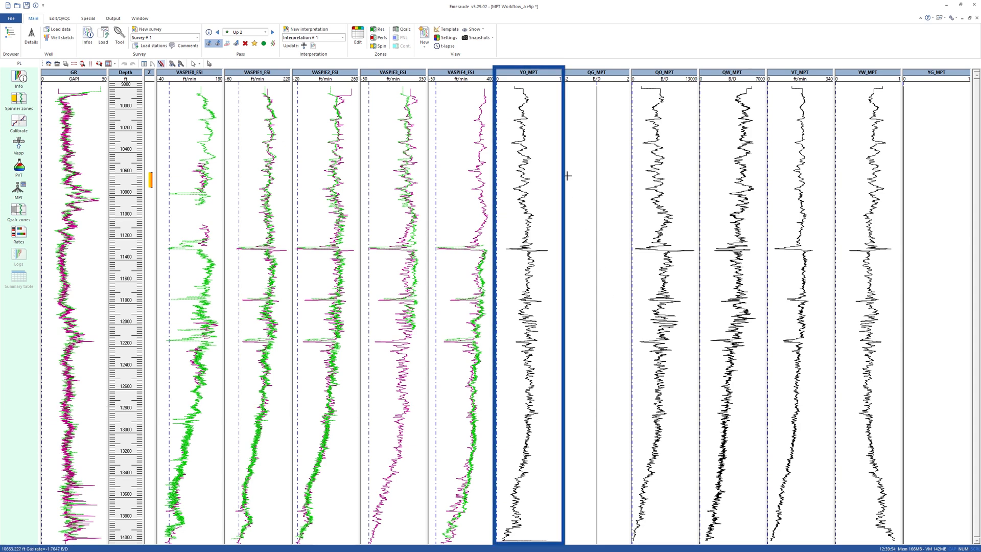
{"action": "left_click", "coordinate": [609, 74]}
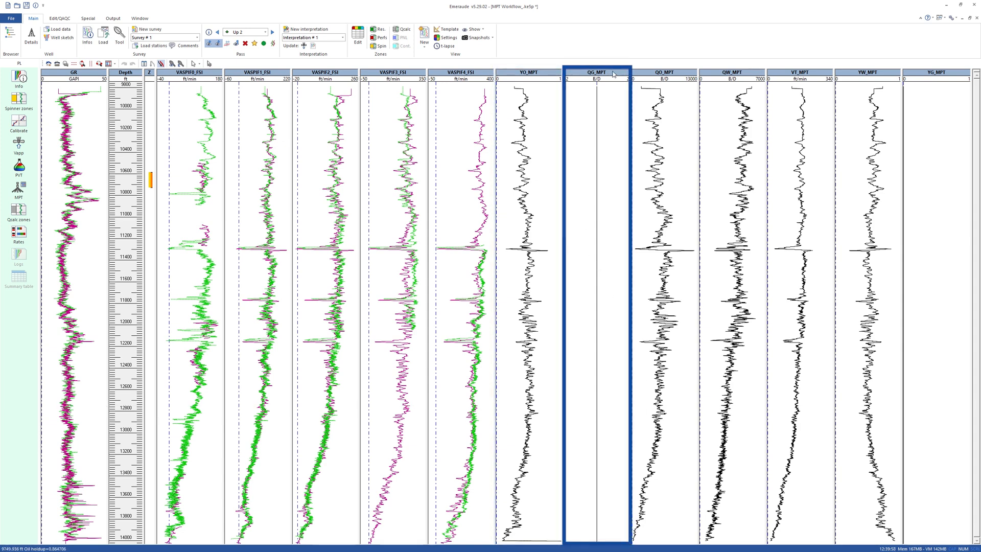
{"action": "left_click", "coordinate": [635, 74]}
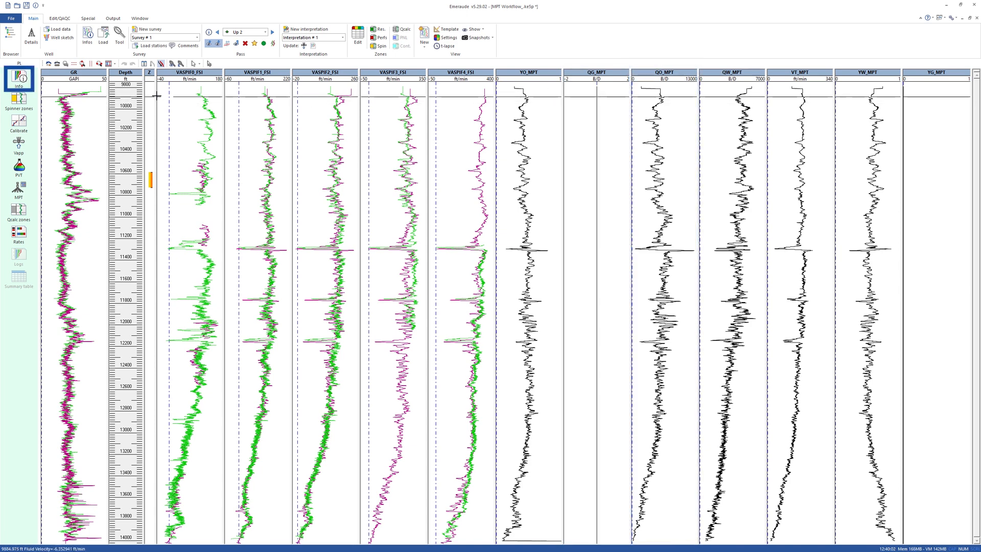
- Review the interpretation's reference channels to check that the averaged MPT rates, holdups and mixture velocity are included
{"action": "left_click", "coordinate": [19, 78]}
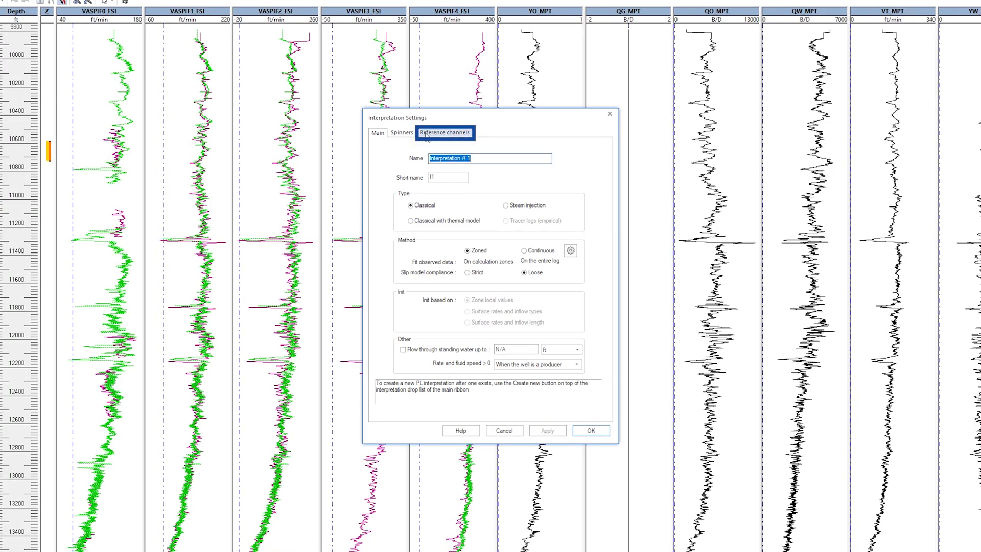
{"action": "left_click", "coordinate": [448, 168]}
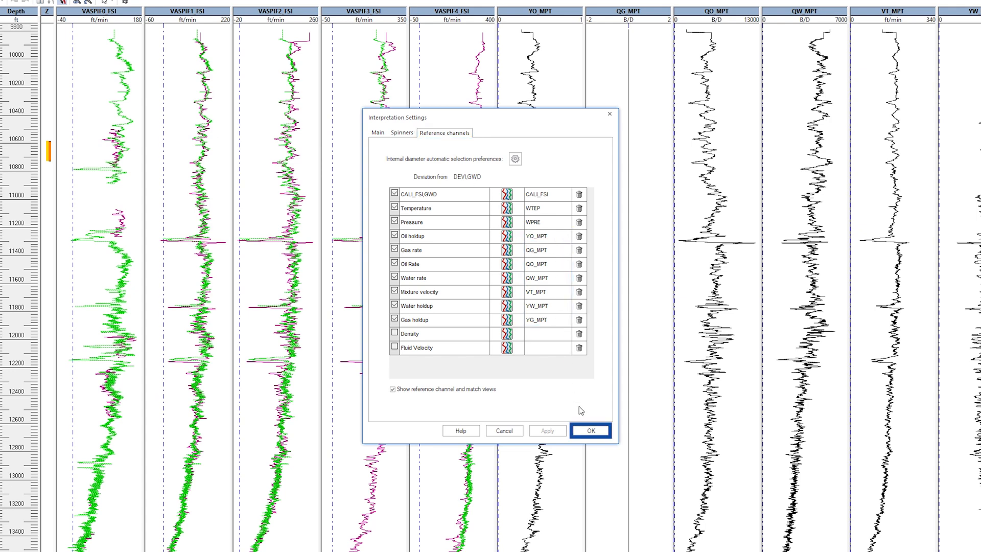
{"action": "left_click", "coordinate": [591, 430]}
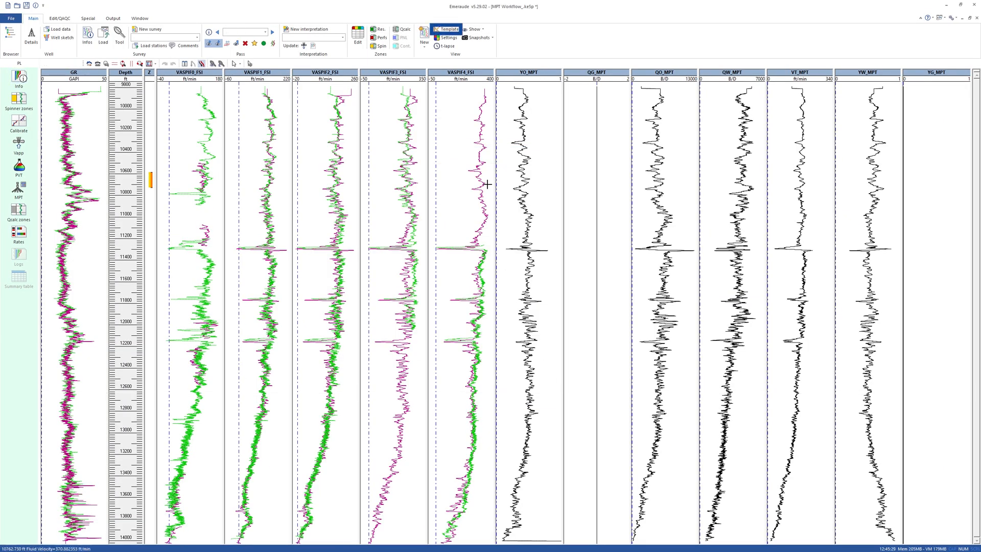
- Apply the Interpretation match template to the log display
{"action": "left_click", "coordinate": [447, 29]}
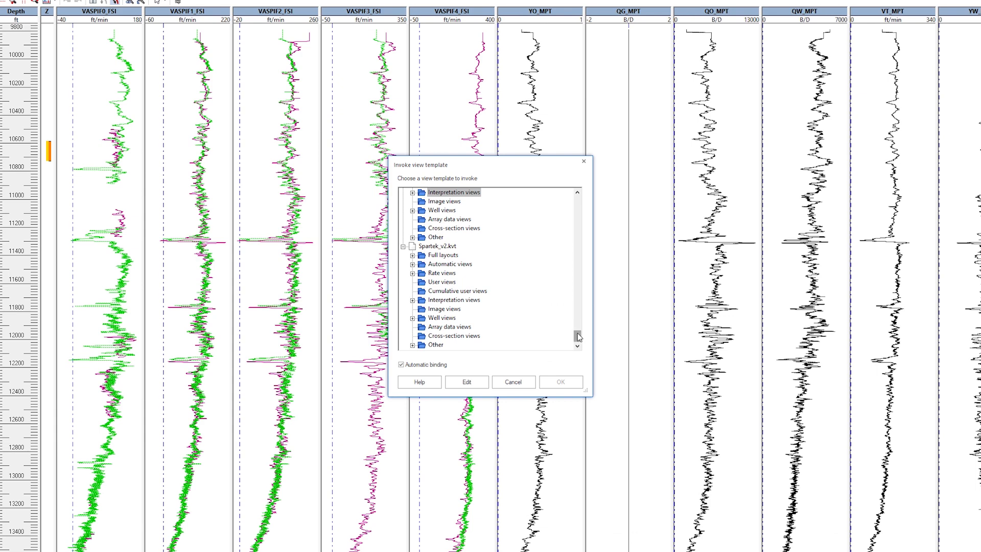
{"action": "left_click_drag", "start_coordinate": [578, 336], "coordinate": [577, 300]}
{"action": "left_click", "coordinate": [412, 237]}
{"action": "left_click", "coordinate": [478, 255]}
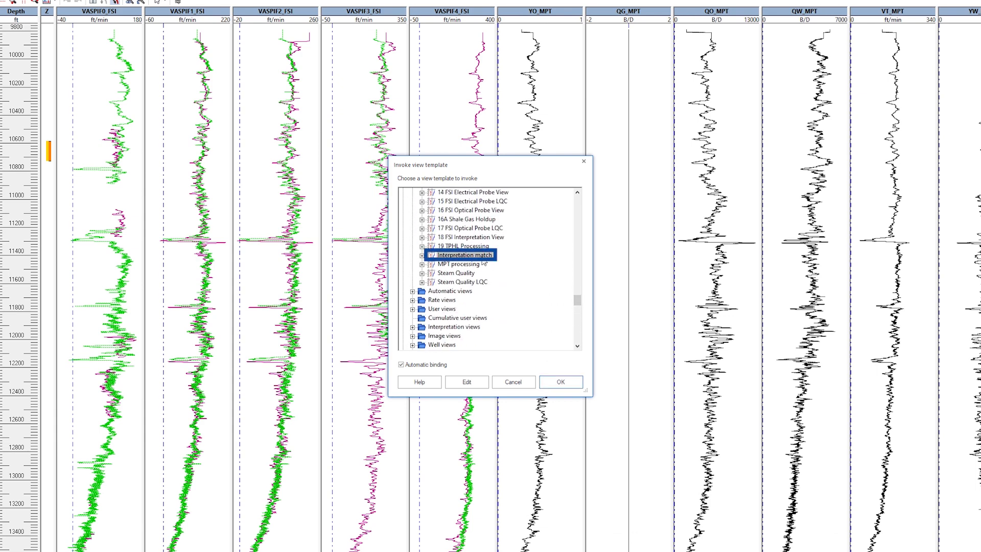
{"action": "left_click", "coordinate": [560, 382]}
- Show the FSI Reconstructed Holdup View S1,D1 next to the match tracks and fit all tracks to the display width
{"action": "left_click", "coordinate": [474, 29]}
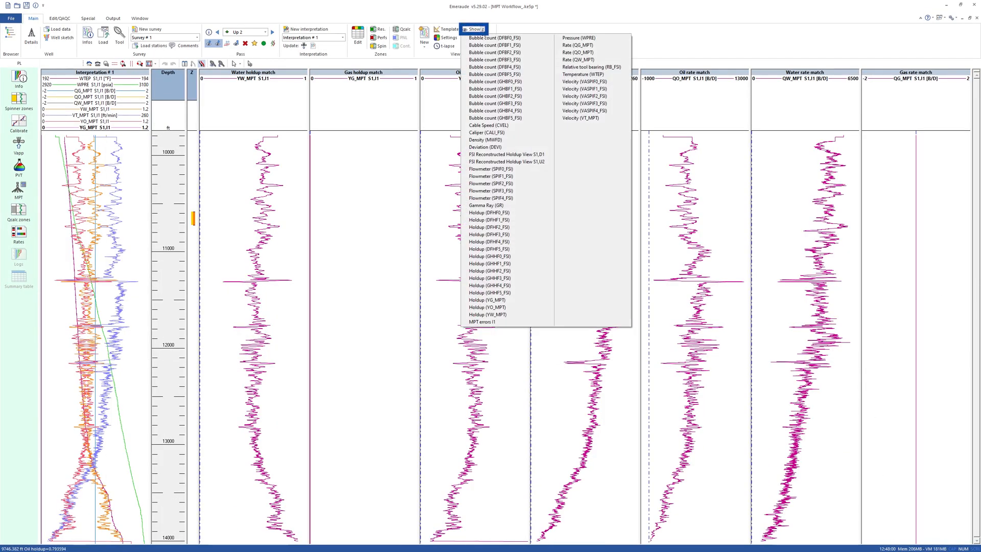
{"action": "left_click", "coordinate": [503, 154]}
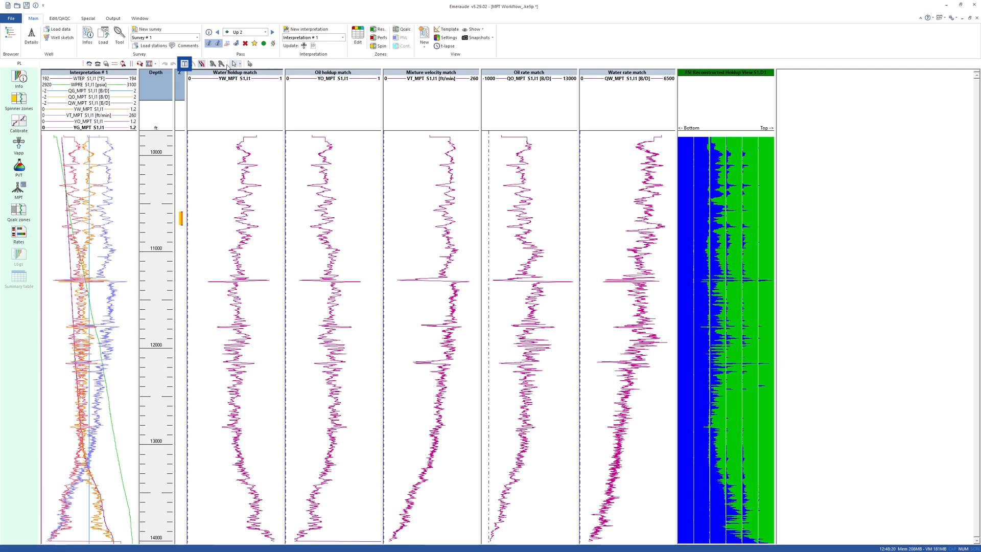
{"action": "left_click", "coordinate": [185, 63]}
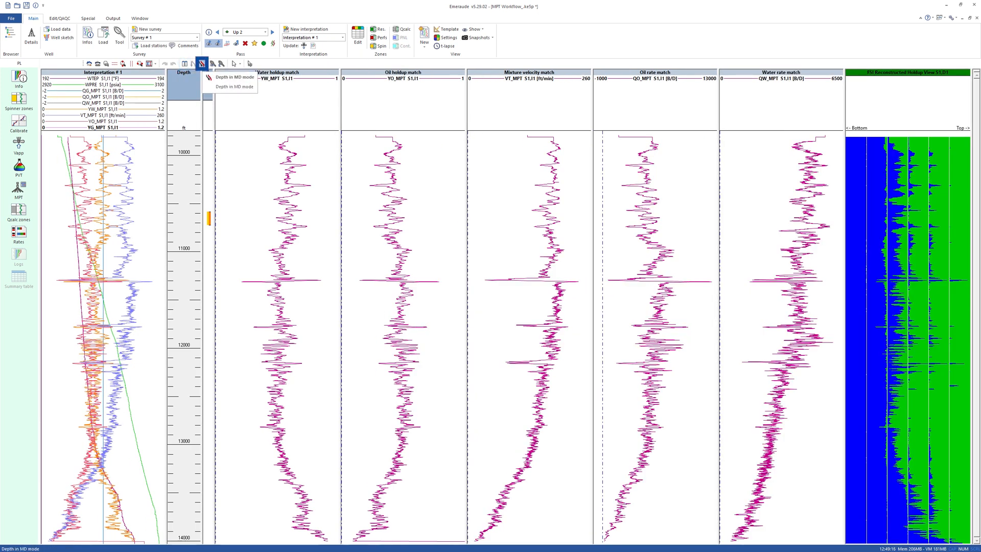
- Create QCalc zones by interactive zone definition on stable intervals along the log between about 10,080 and 14,000 ft
{"action": "left_click", "coordinate": [19, 211]}
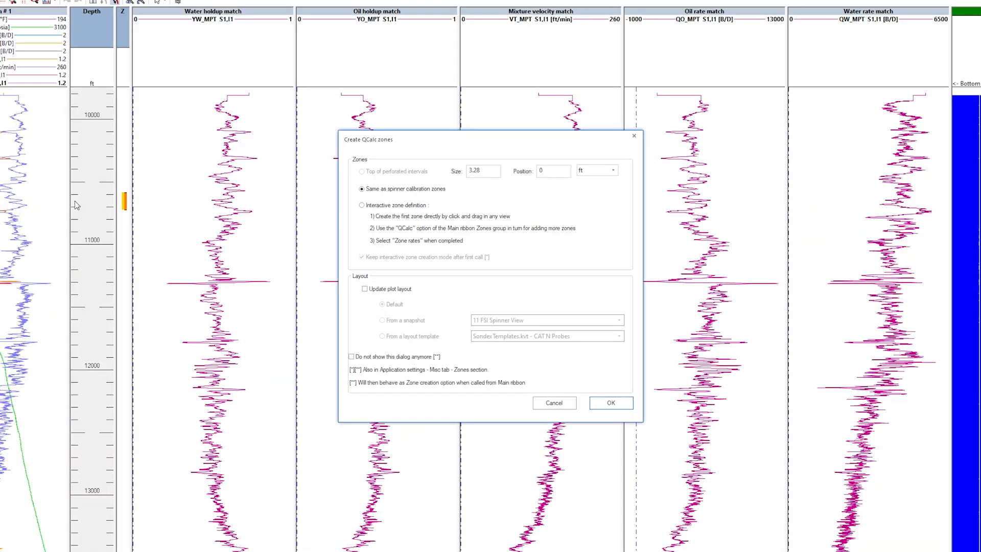
{"action": "left_click", "coordinate": [391, 221]}
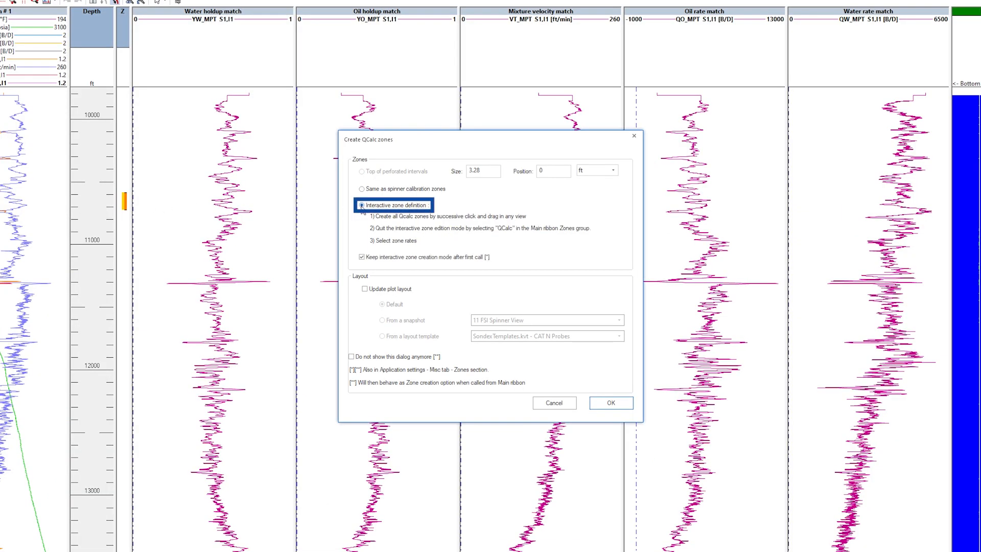
{"action": "left_click", "coordinate": [611, 402]}
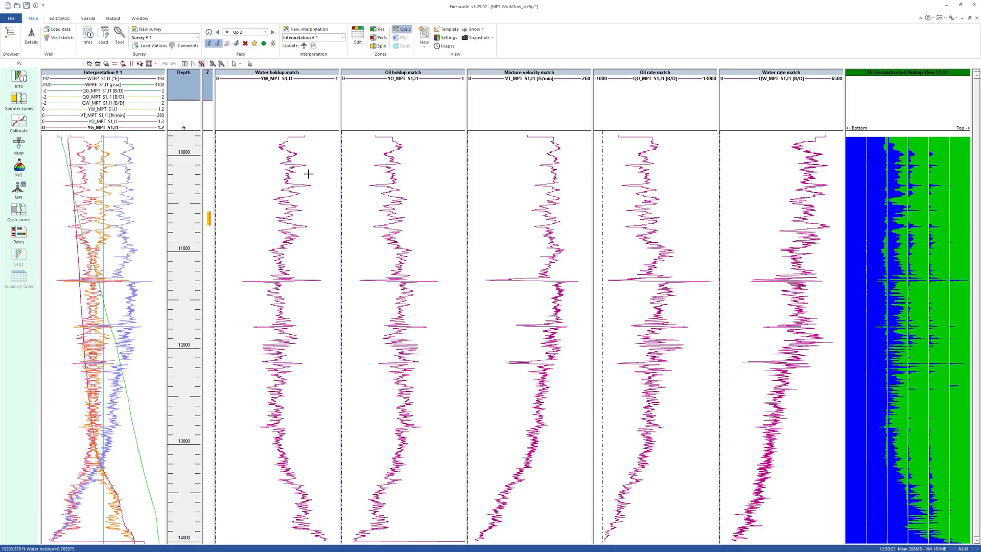
{"action": "left_click", "coordinate": [283, 160]}
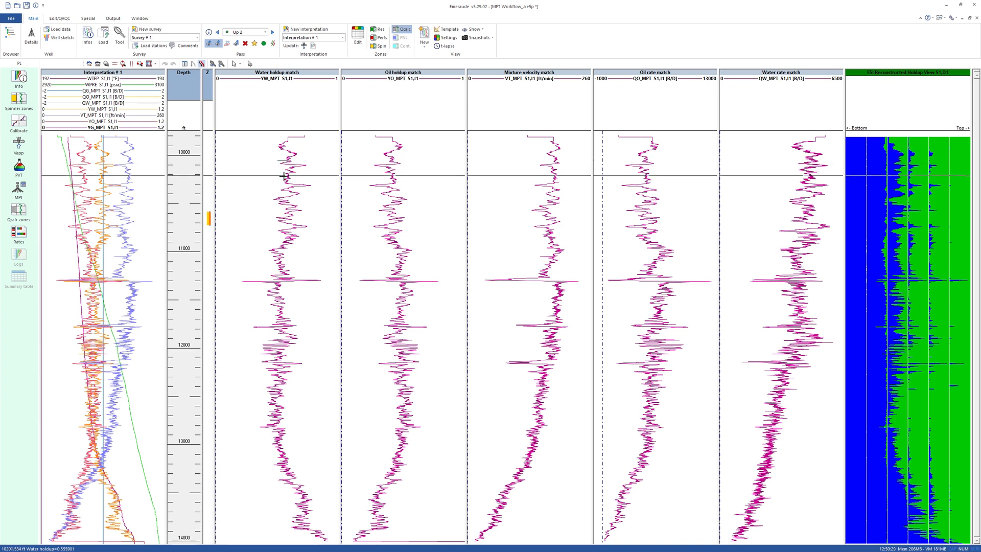
{"action": "left_click", "coordinate": [274, 315]}
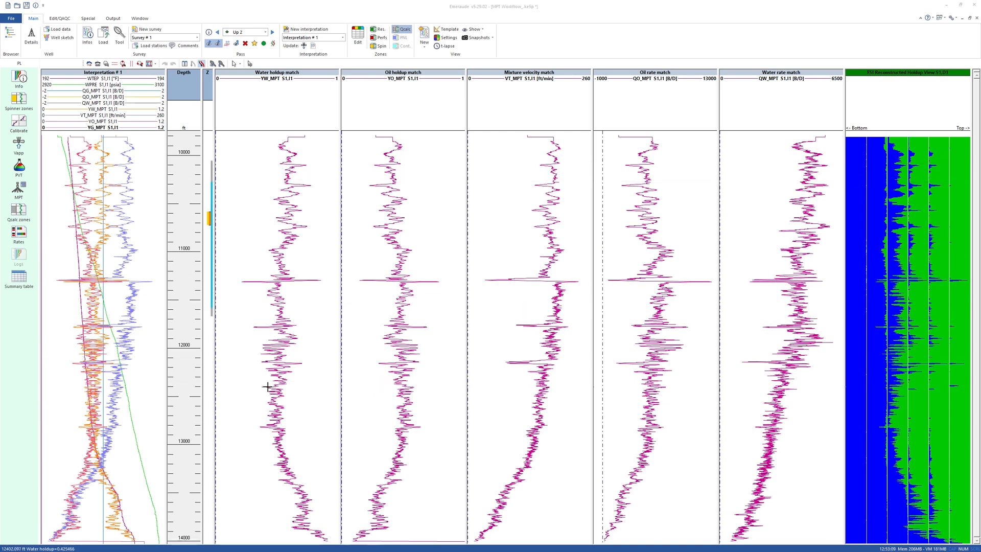
{"action": "left_click", "coordinate": [266, 392]}
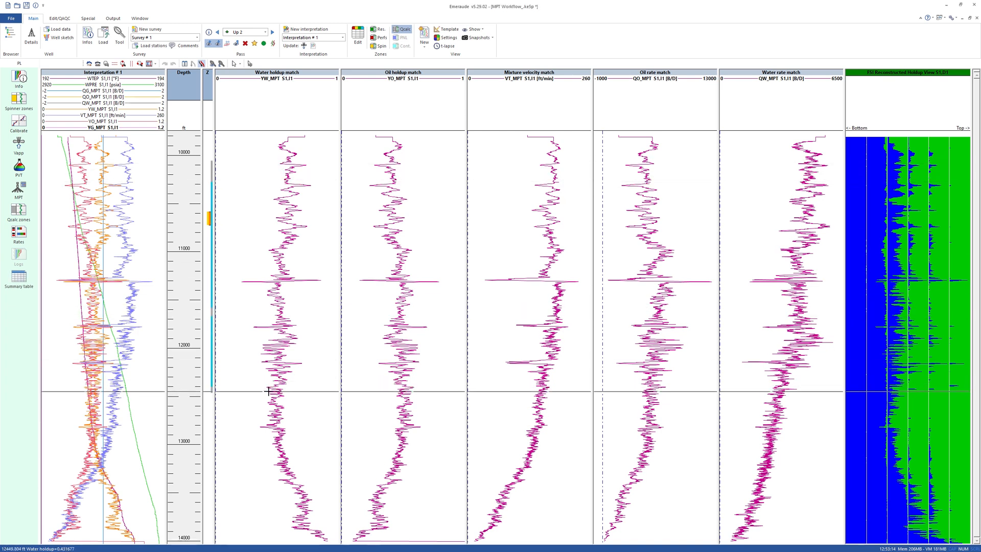
{"action": "left_click", "coordinate": [265, 461]}
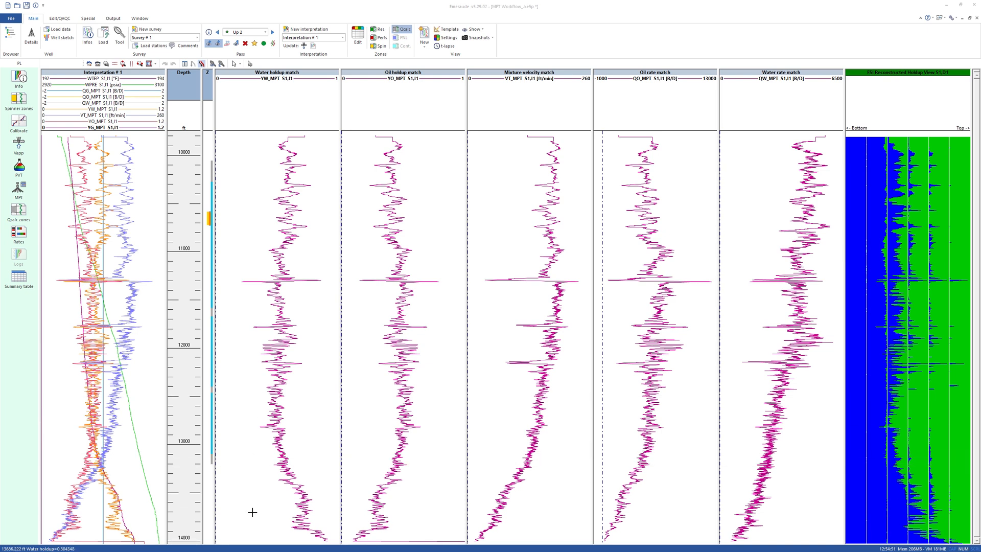
{"action": "left_click", "coordinate": [259, 537]}
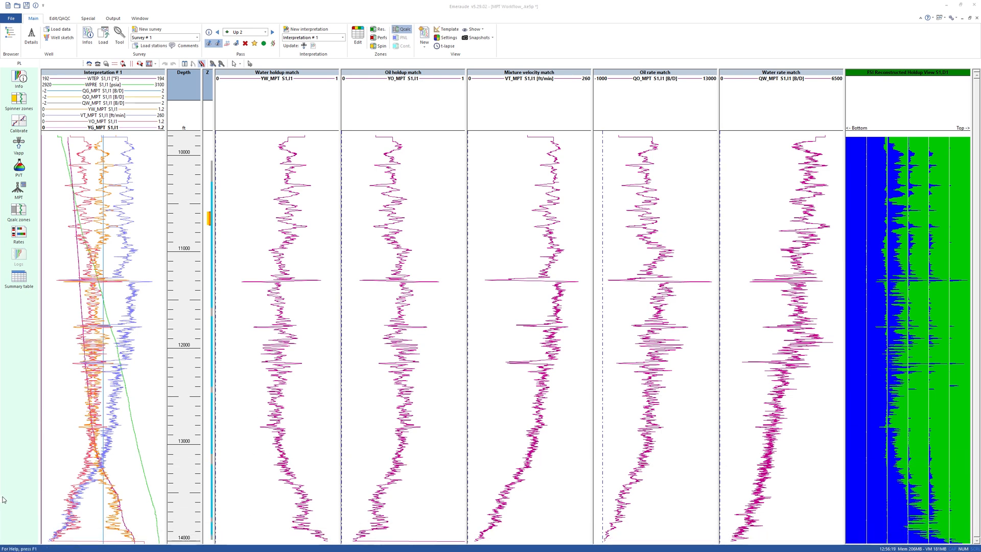
- Calculate the zone rates with the Water-Hydrocarbons(L) flow model and the ABB - Deviated correlation, and generate the output logs
{"action": "left_click", "coordinate": [18, 235]}
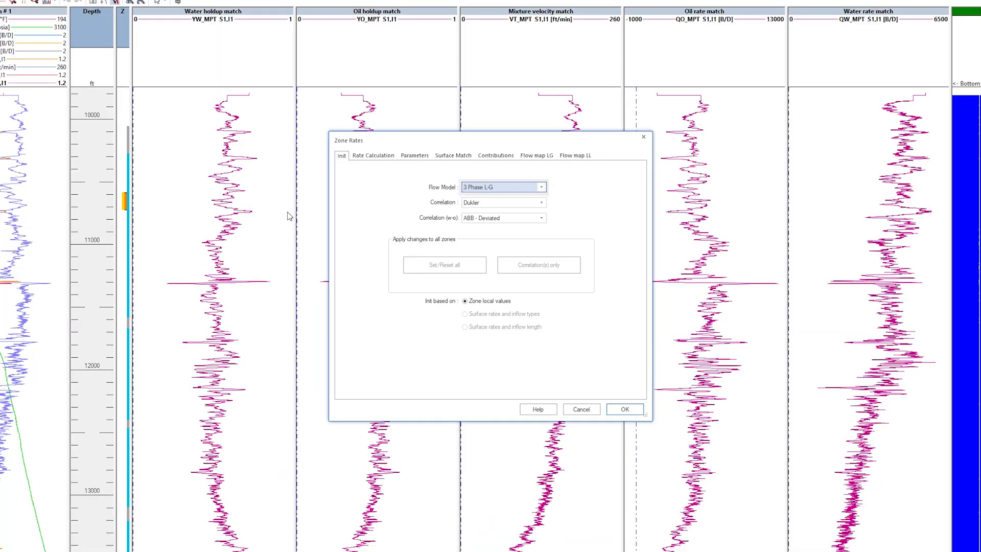
{"action": "left_click", "coordinate": [541, 187]}
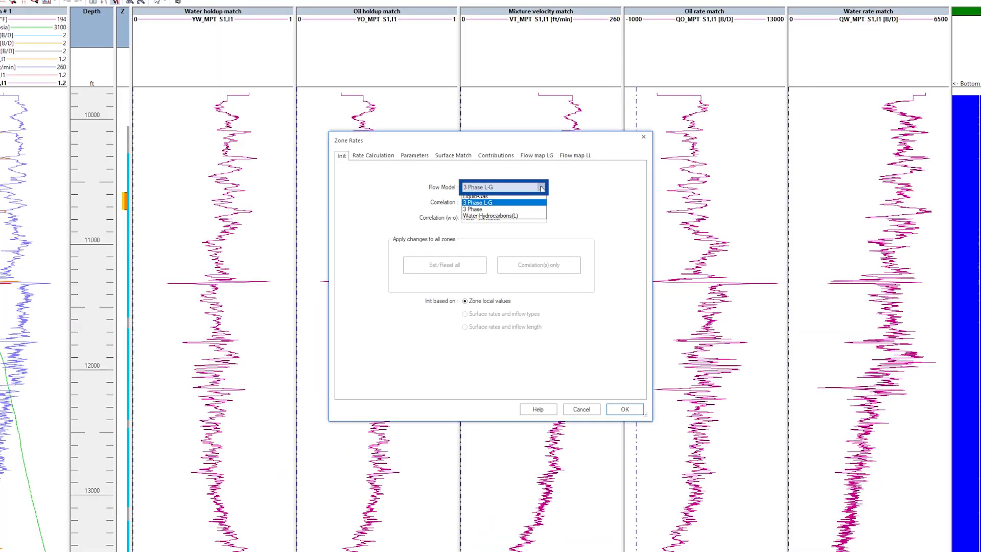
{"action": "left_click", "coordinate": [534, 215]}
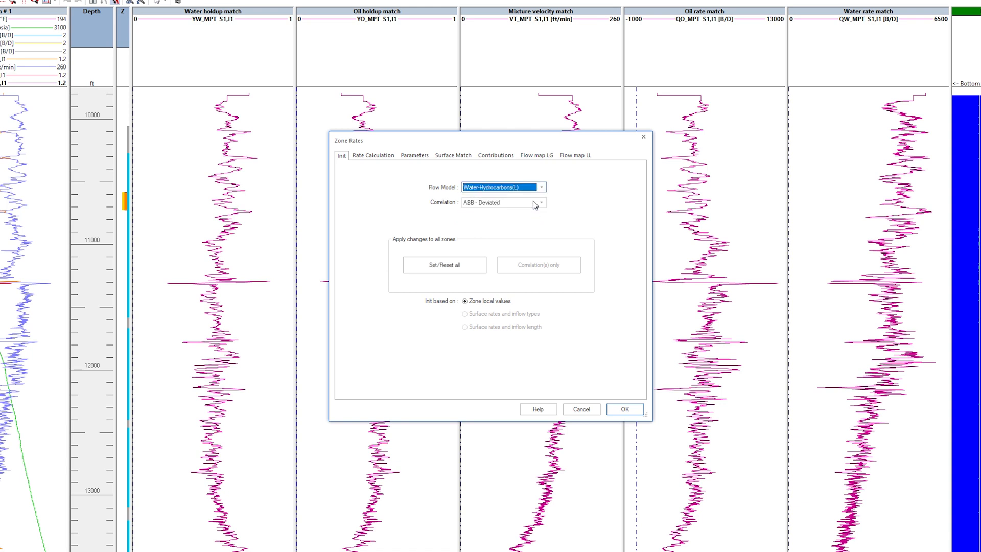
{"action": "left_click", "coordinate": [378, 161]}
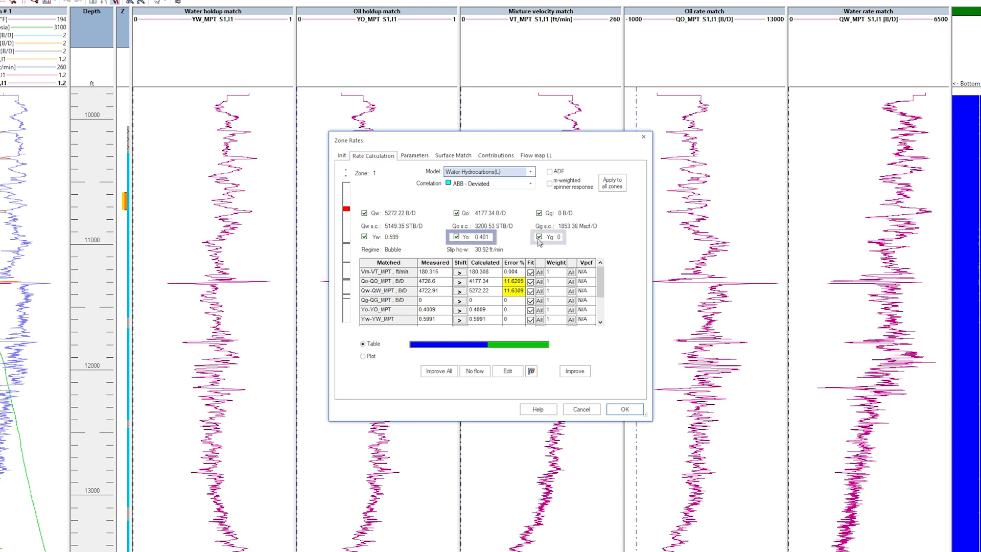
{"action": "left_click", "coordinate": [616, 412]}
{"action": "left_click", "coordinate": [615, 367]}
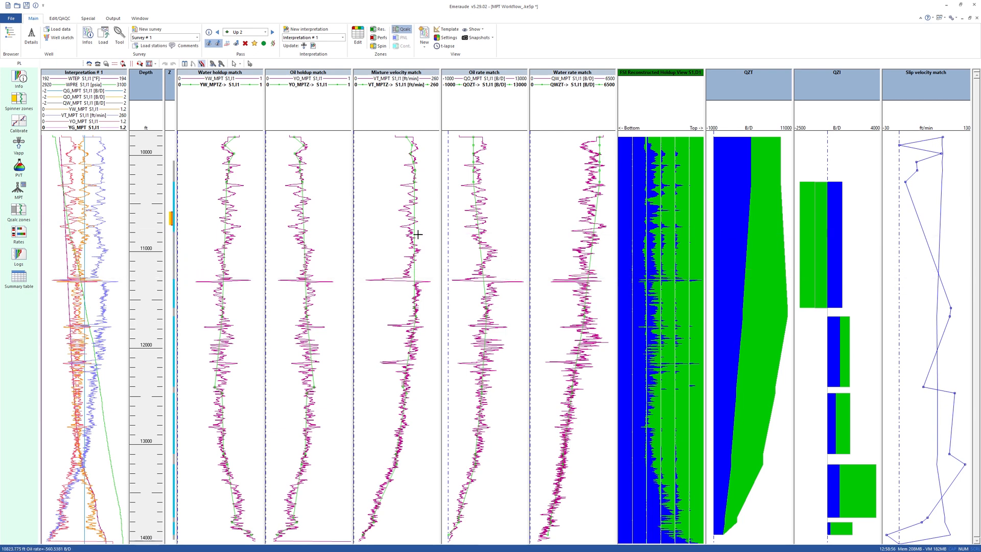
- Set all inflow contributions in the zone rates to positive and run Global Improve on the solution
{"action": "left_click", "coordinate": [19, 233]}
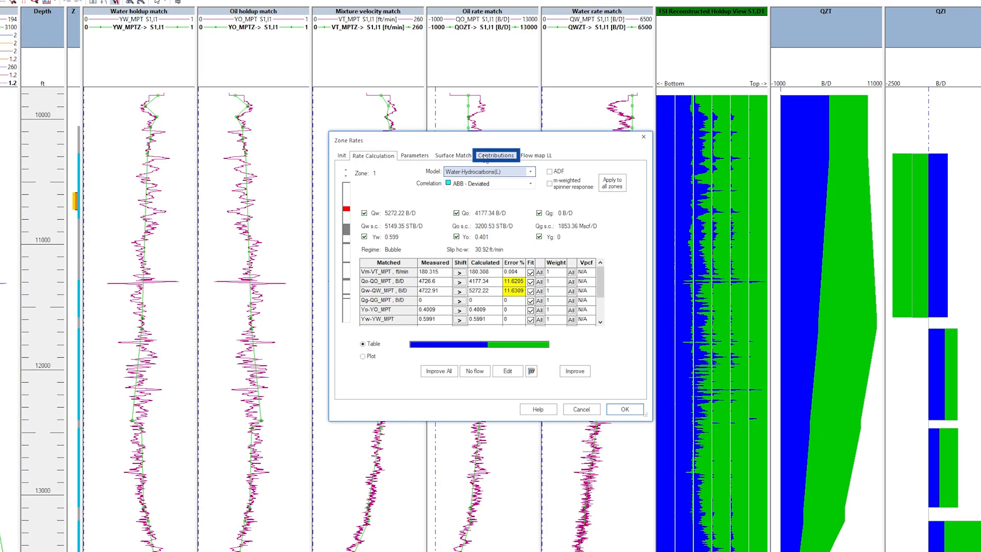
{"action": "left_click", "coordinate": [488, 184]}
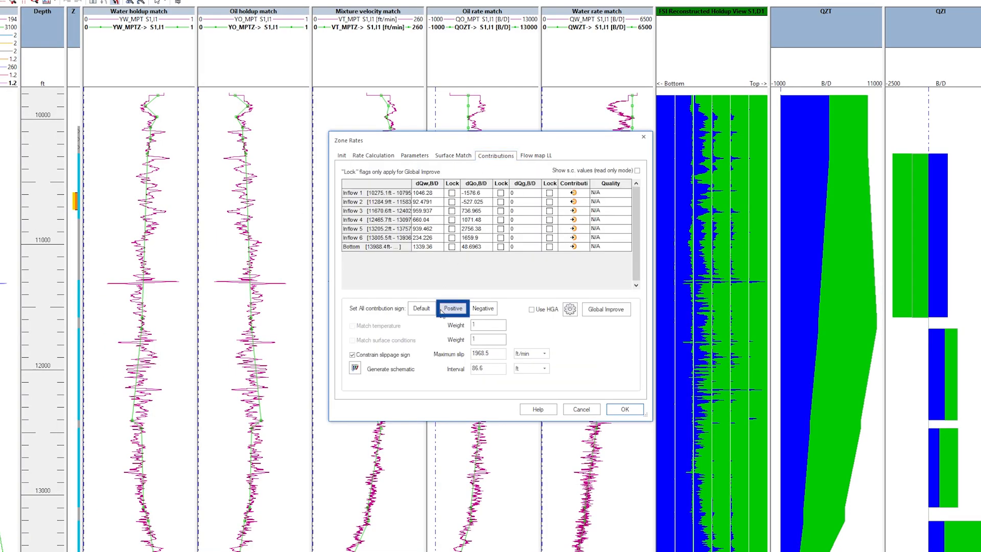
{"action": "left_click", "coordinate": [594, 313]}
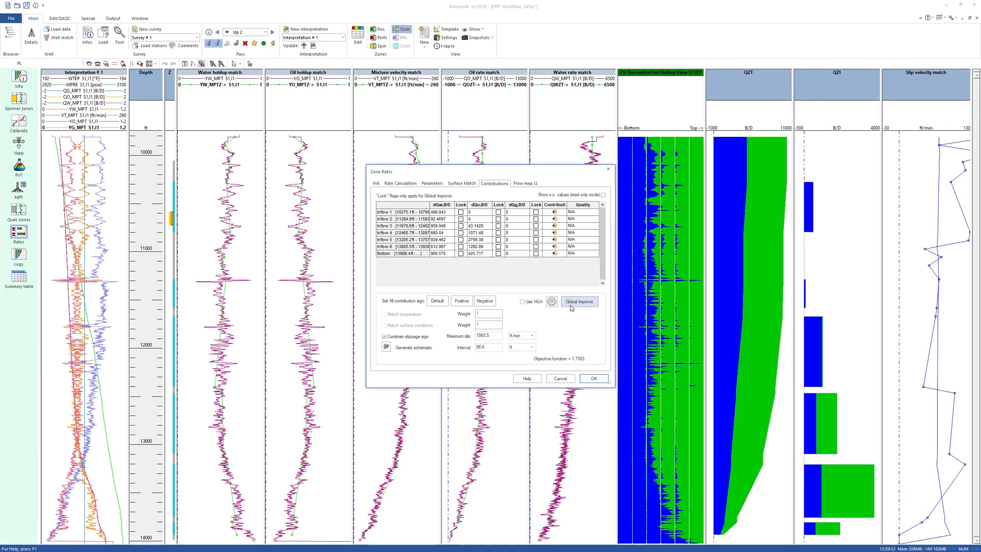
{"action": "left_click", "coordinate": [593, 379]}
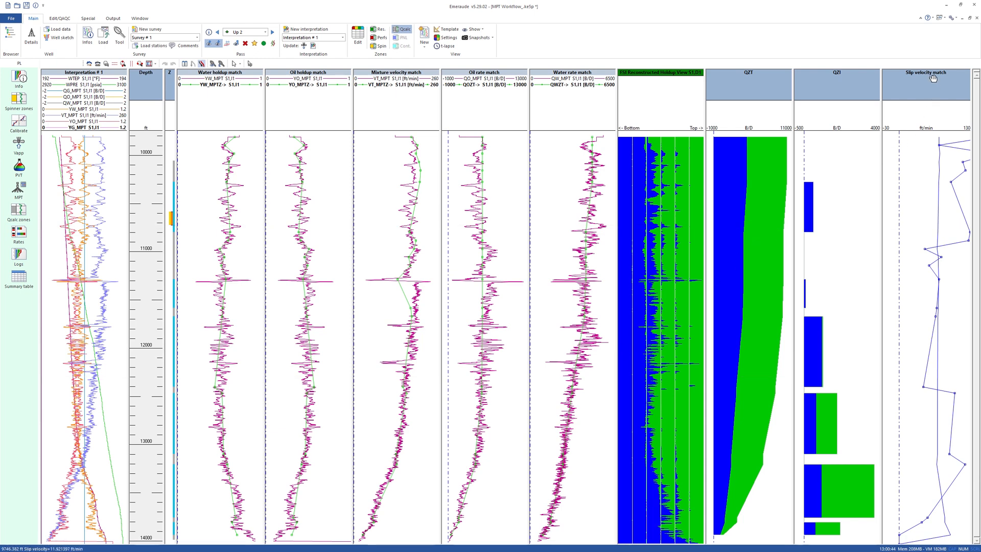
- Remove the slip velocity, water holdup and oil holdup match tracks from the display and add a new well view
{"action": "left_click_drag", "start_coordinate": [932, 77], "coordinate": [933, 41]}
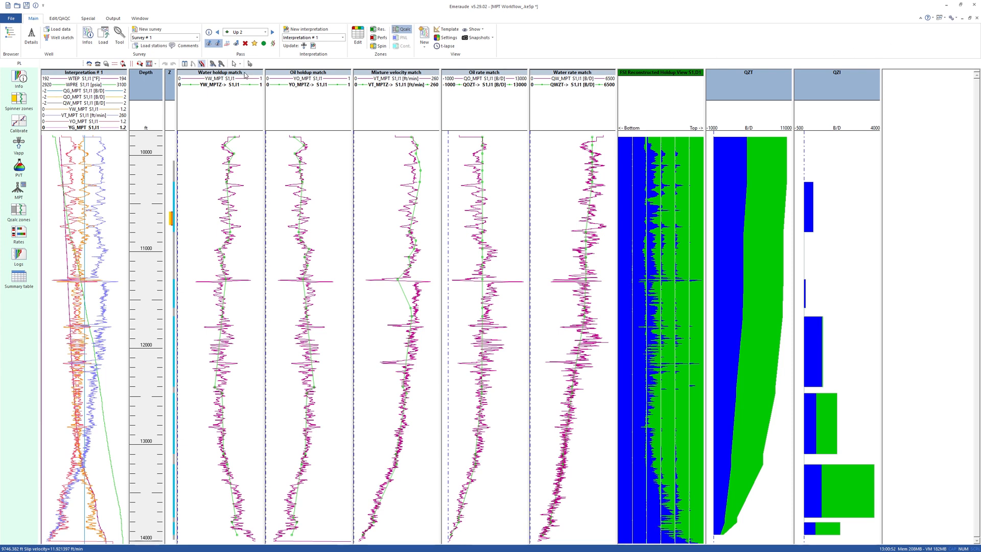
{"action": "left_click_drag", "start_coordinate": [247, 75], "coordinate": [259, 57]}
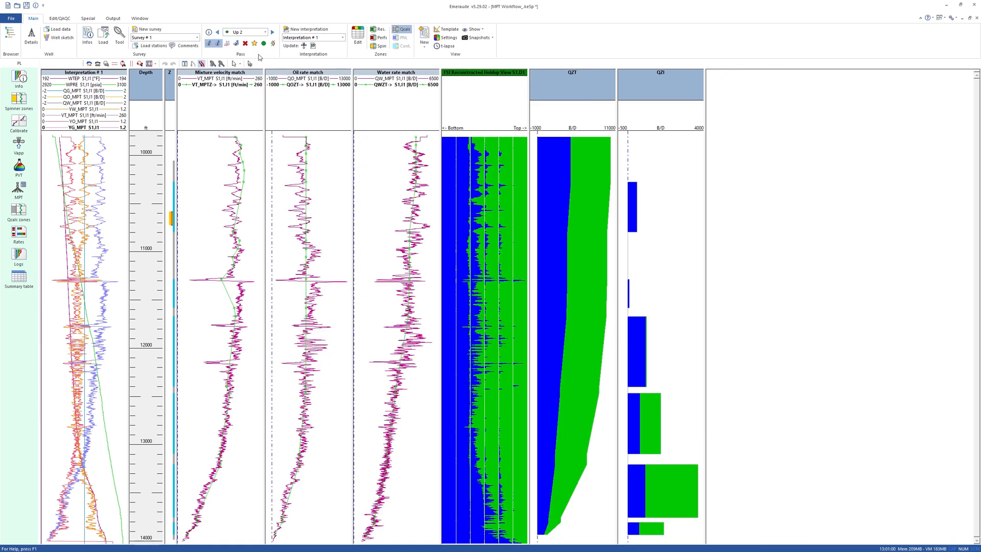
{"action": "left_click", "coordinate": [424, 38]}
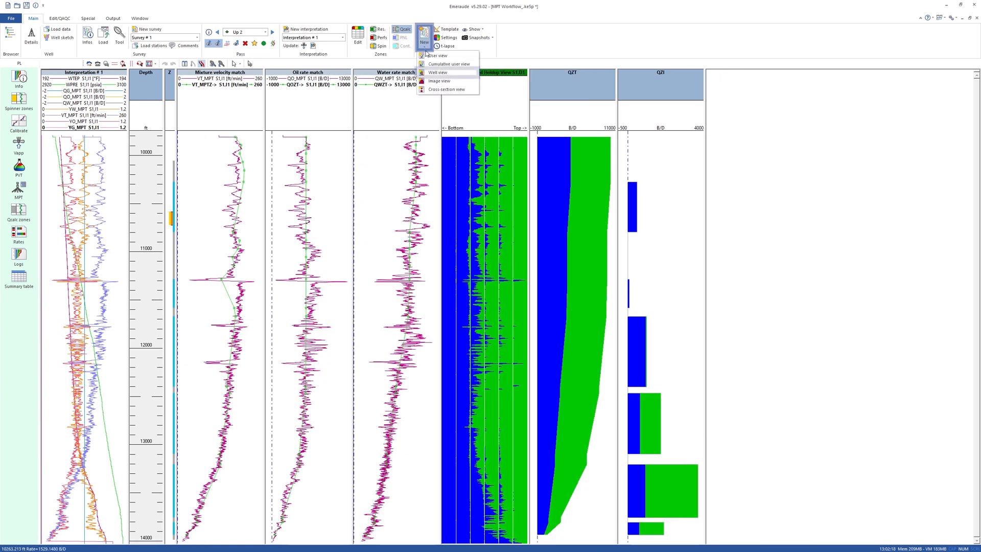
{"action": "left_click", "coordinate": [427, 73]}
{"action": "left_click", "coordinate": [547, 345]}
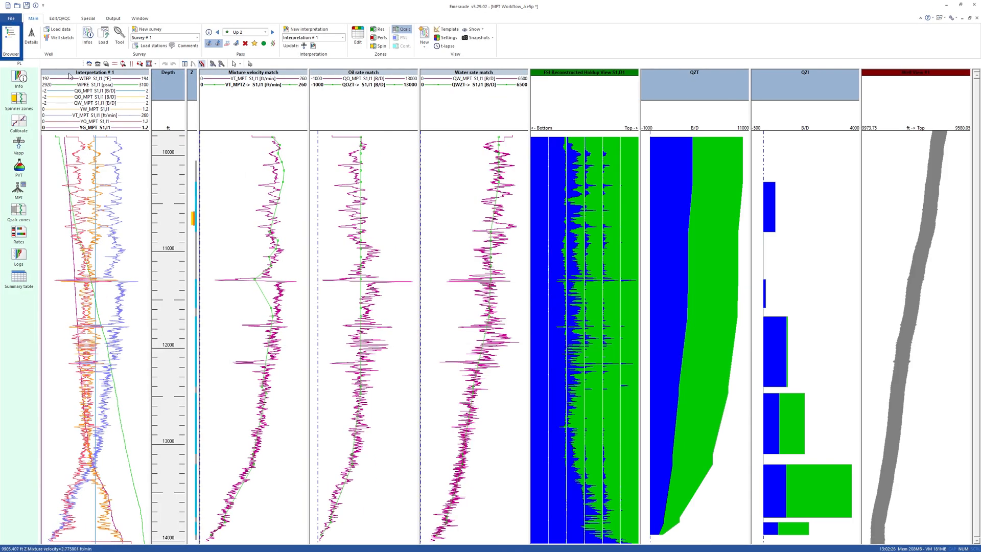
- Add the calculated MPT holdup logs of Interpretation # 1, including YG_MPT and YO_MPT, to the well view and close the browser
{"action": "left_click", "coordinate": [12, 47]}
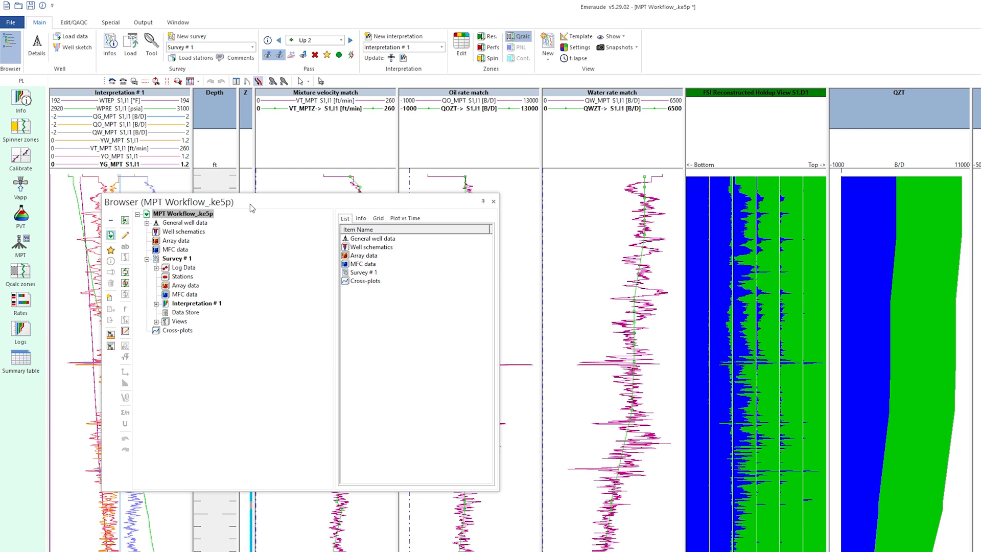
{"action": "left_click", "coordinate": [250, 207]}
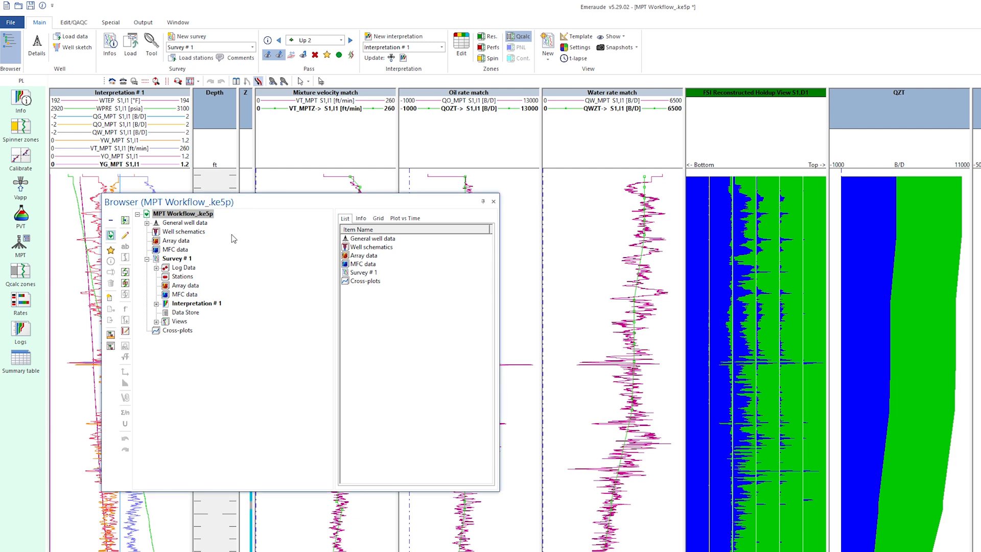
{"action": "left_click", "coordinate": [156, 304]}
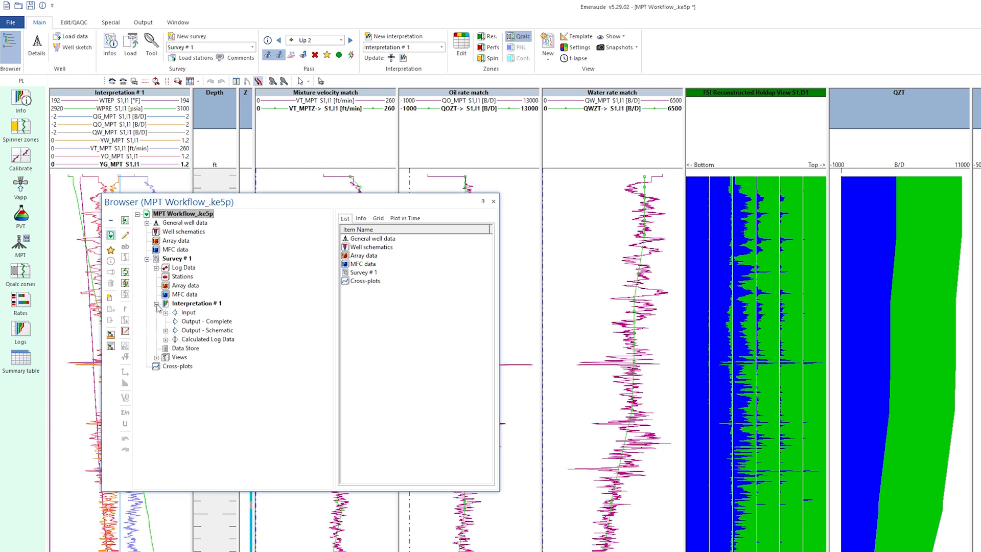
{"action": "left_click", "coordinate": [166, 339]}
{"action": "left_click", "coordinate": [205, 348]}
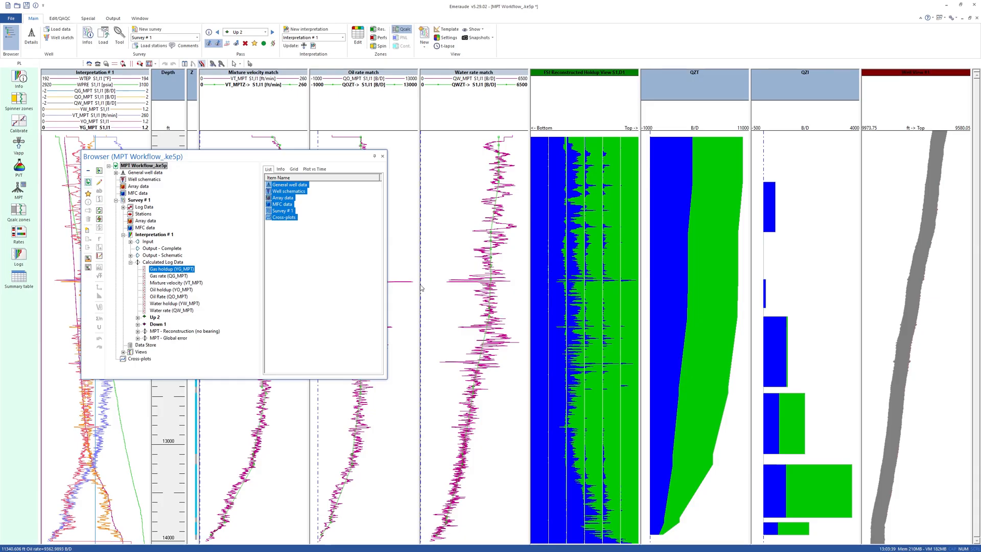
{"action": "left_click", "coordinate": [885, 318]}
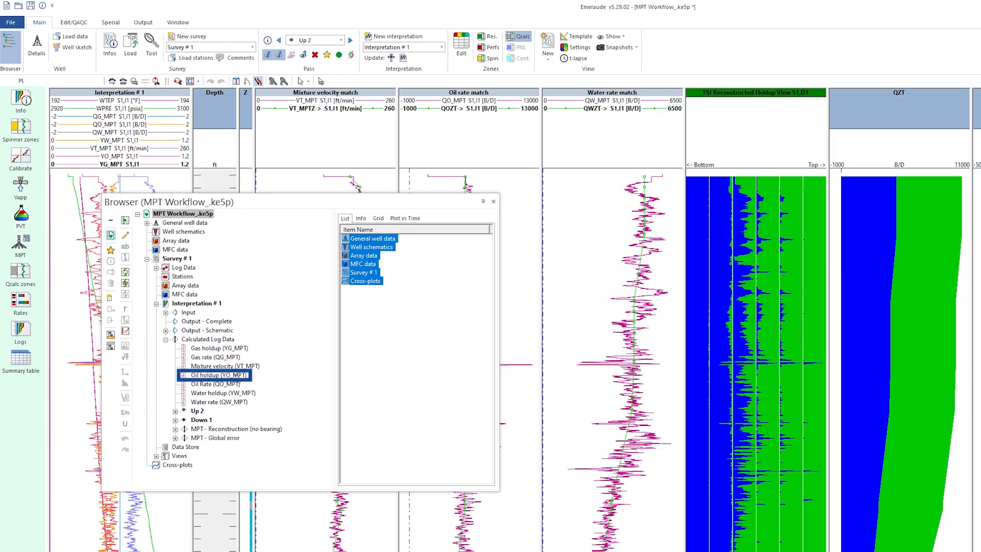
{"action": "left_click_drag", "start_coordinate": [235, 375], "coordinate": [880, 313]}
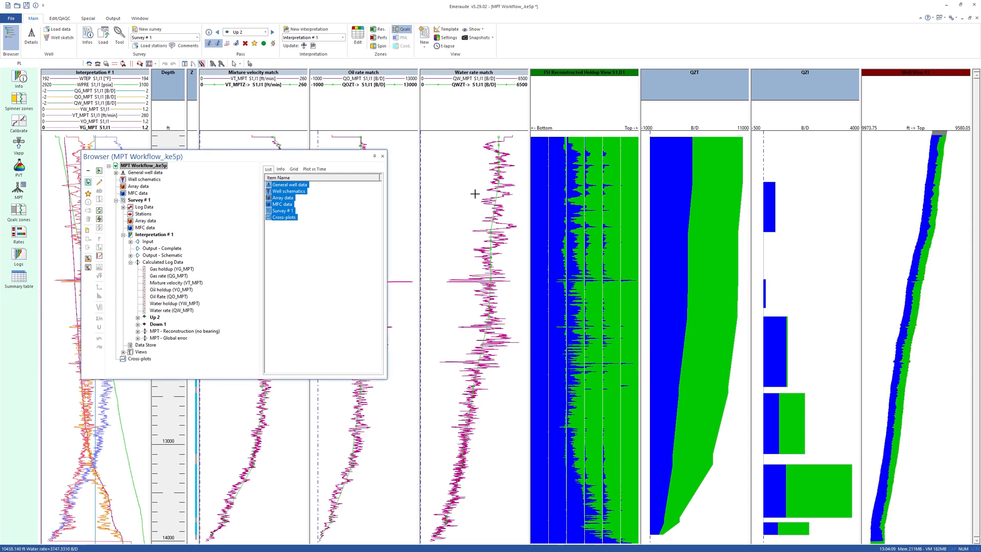
{"action": "left_click", "coordinate": [382, 156]}
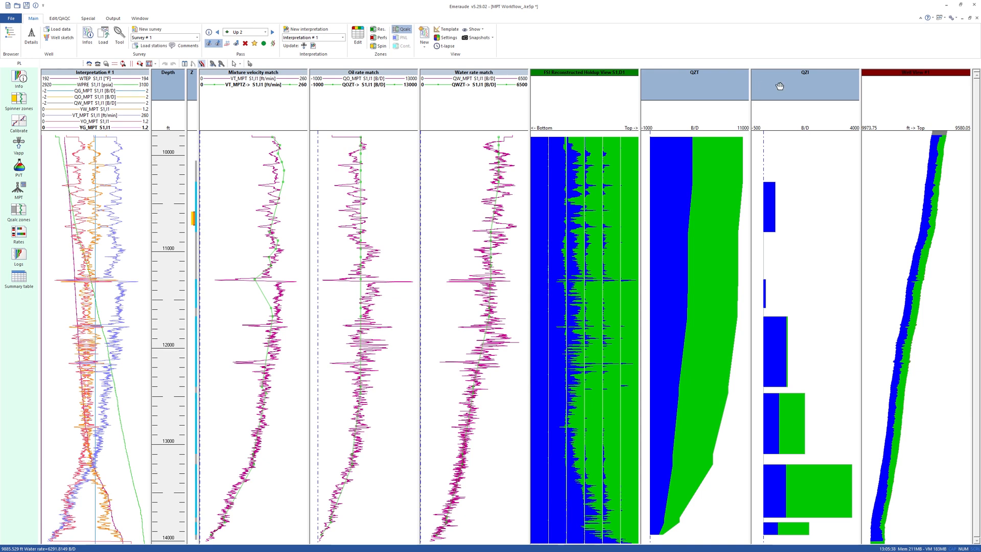
- Open the multiple probe tool settings and display the definition of OpenField's FAST (SPINx) tool
{"action": "left_click", "coordinate": [953, 18]}
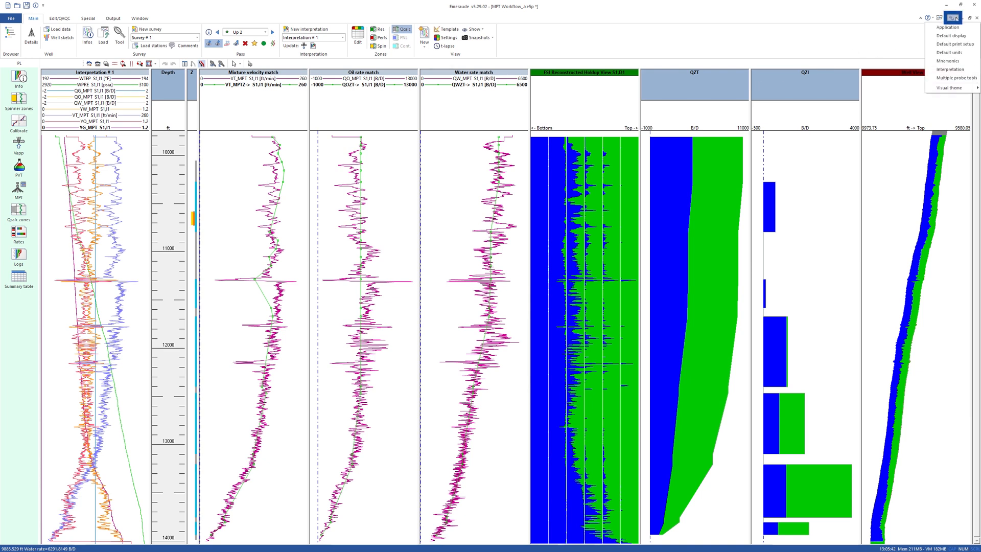
{"action": "left_click", "coordinate": [955, 78]}
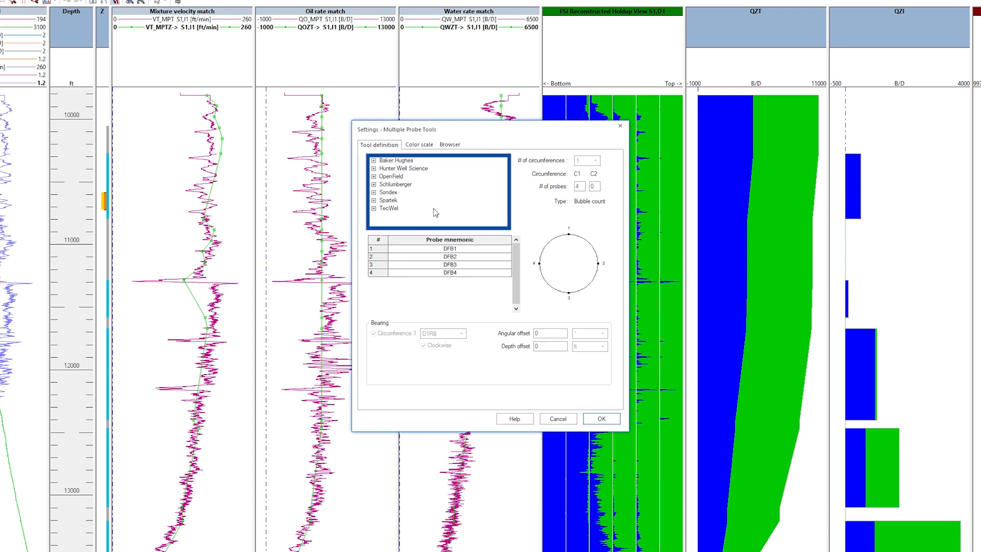
{"action": "left_click", "coordinate": [374, 177]}
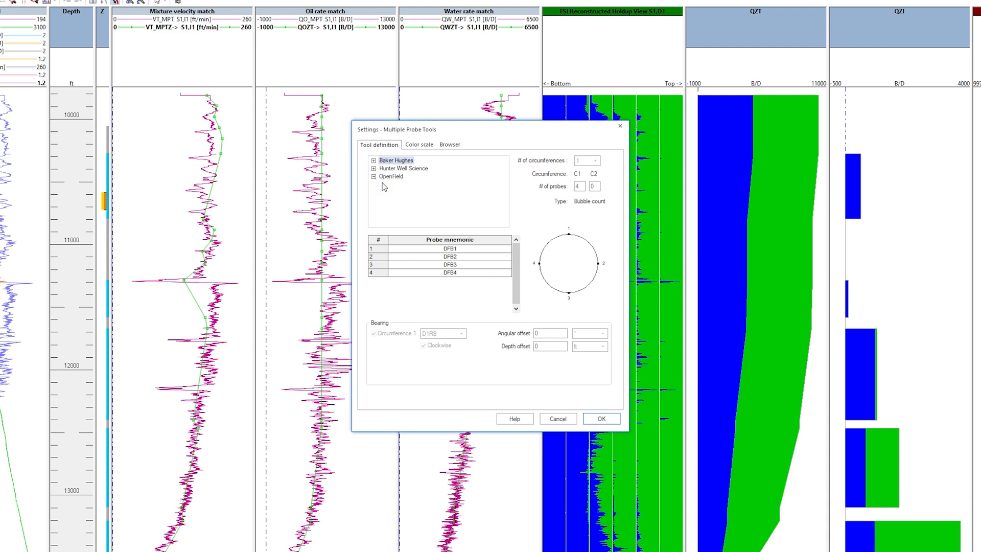
{"action": "left_click", "coordinate": [382, 184]}
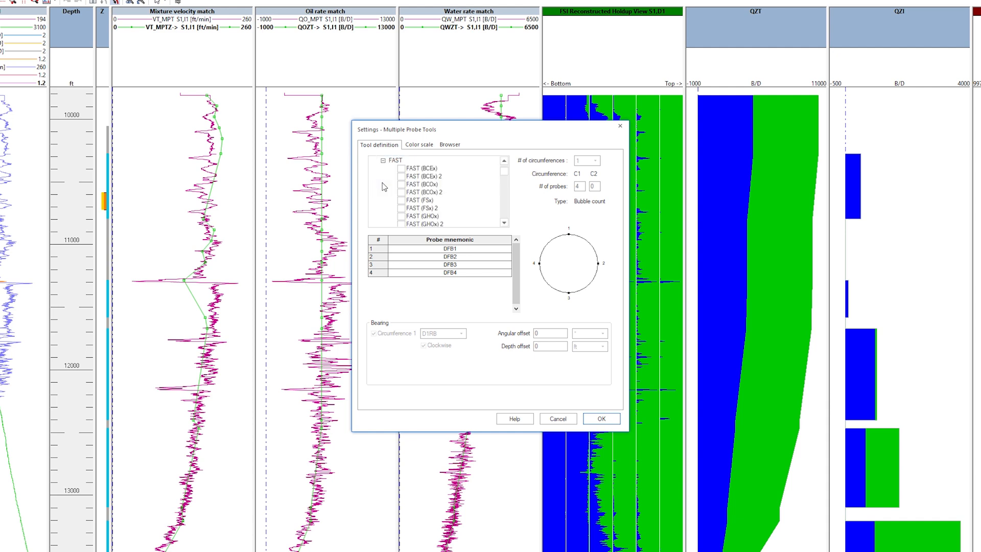
{"action": "left_click_drag", "start_coordinate": [506, 173], "coordinate": [506, 182]}
{"action": "left_click", "coordinate": [423, 186]}
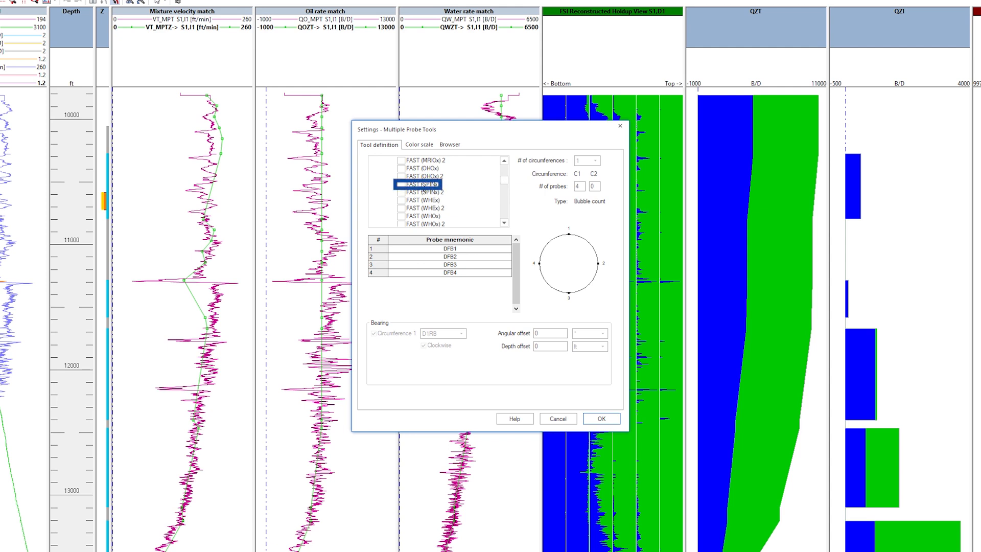
{"action": "left_click", "coordinate": [401, 185]}
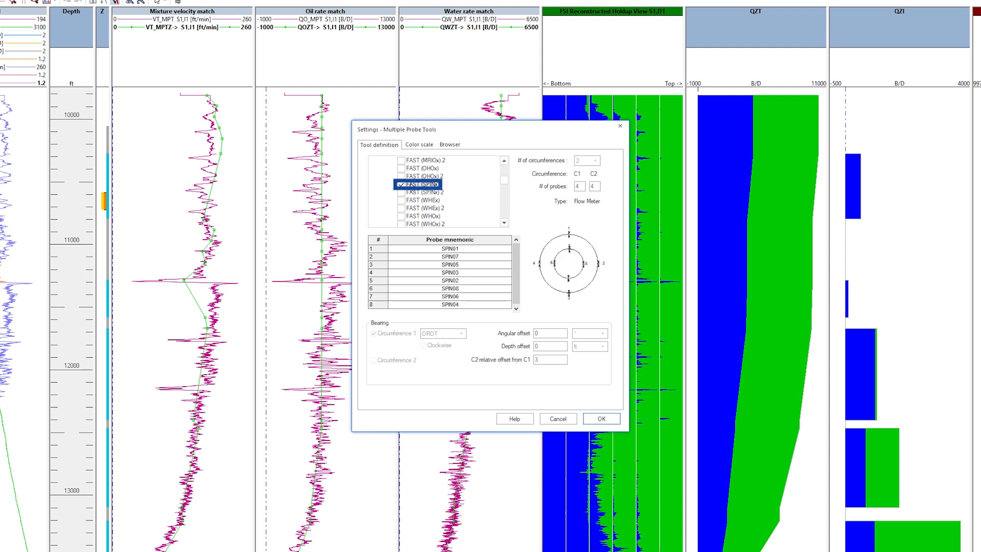
- Start a new tool based on FAST (SPINx) and name it FAST (SPINx)_custom
{"action": "right_click", "coordinate": [424, 191]}
{"action": "left_click", "coordinate": [439, 191]}
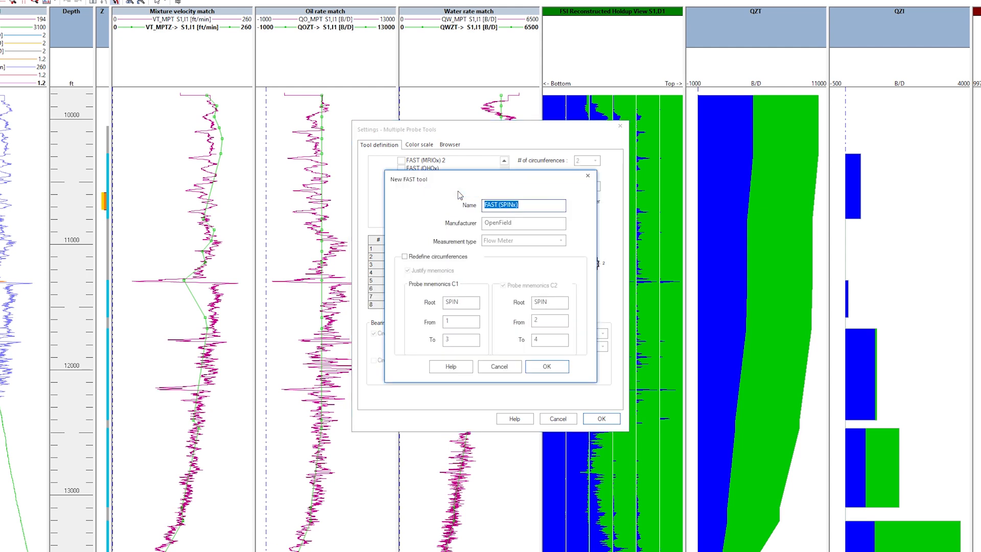
{"action": "left_click", "coordinate": [518, 205]}
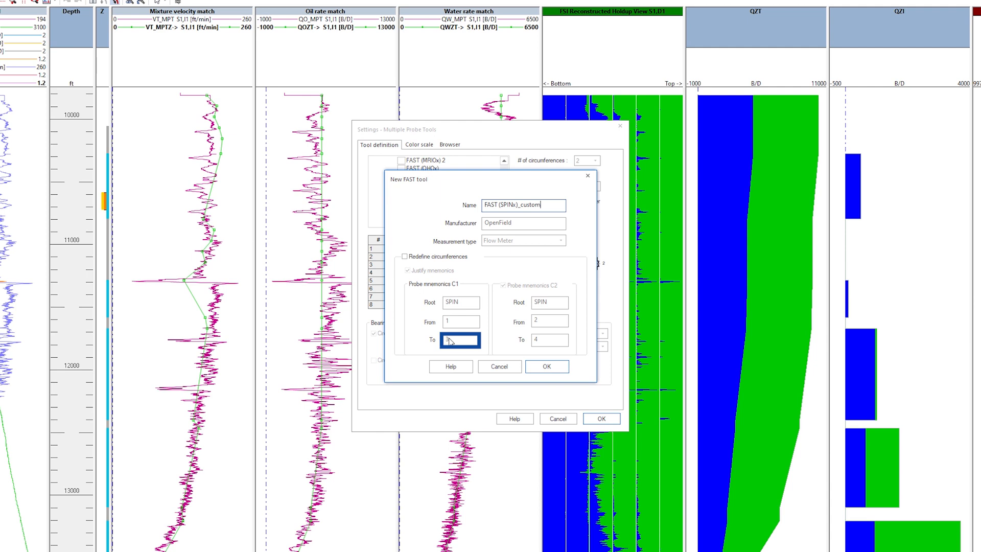
- Redefine the custom tool's circumferences with SPIN probes 1 to 4 on C1 and 5 to 10 on C2, and create the tool
{"action": "left_click", "coordinate": [405, 256]}
{"action": "type", "text": "4"}
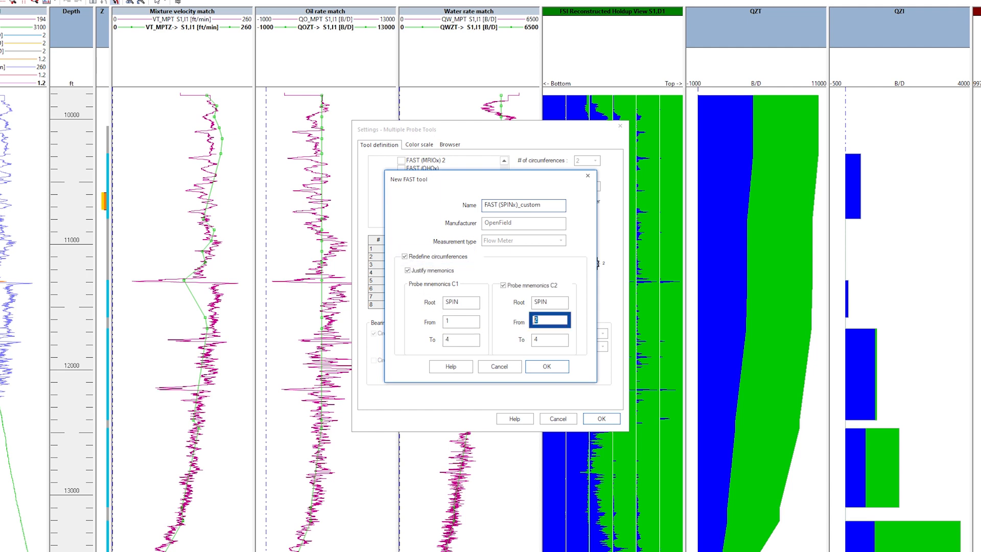
{"action": "type", "text": "5"}
{"action": "left_click", "coordinate": [538, 338]}
{"action": "type", "text": "10"}
{"action": "left_click", "coordinate": [546, 366]}
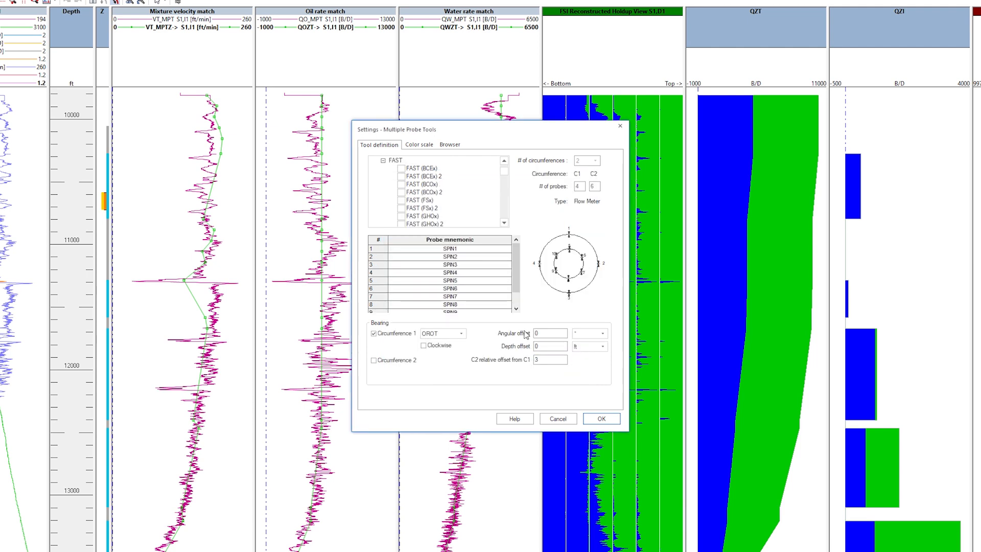
- Review the mnemonic choices for probe 1 of FAST (SPINx)_custom and close the probe tool settings without saving
{"action": "left_click", "coordinate": [493, 187]}
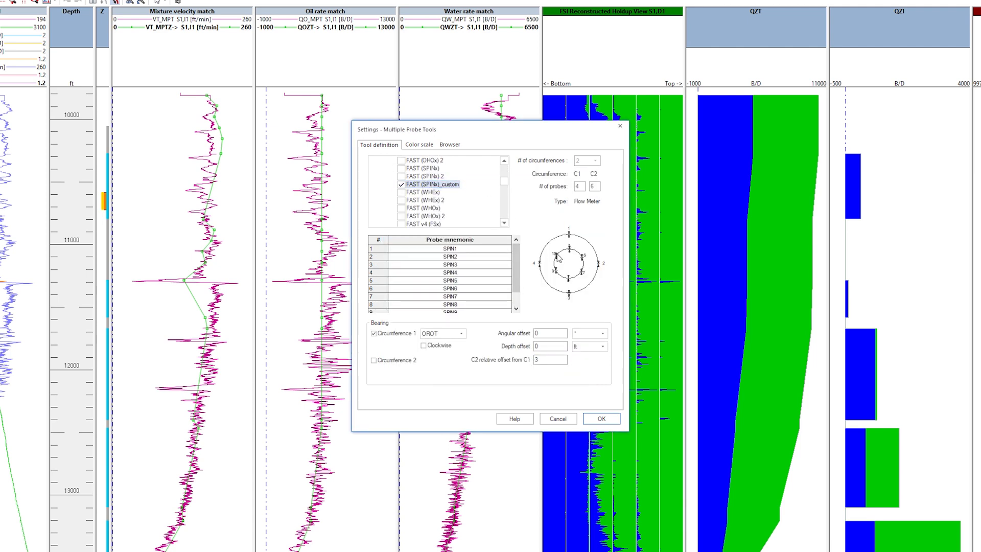
{"action": "left_click", "coordinate": [505, 249]}
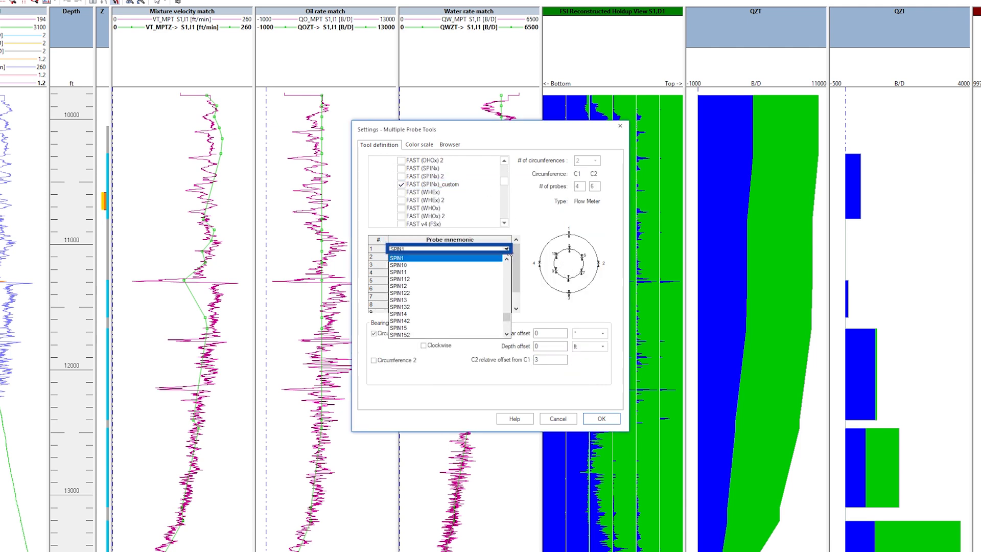
{"action": "mouse_move", "coordinate": [508, 313]}
{"action": "left_mouse_down"}
{"action": "mouse_move", "coordinate": [511, 303]}
{"action": "mouse_move", "coordinate": [517, 318]}
{"action": "left_mouse_up"}
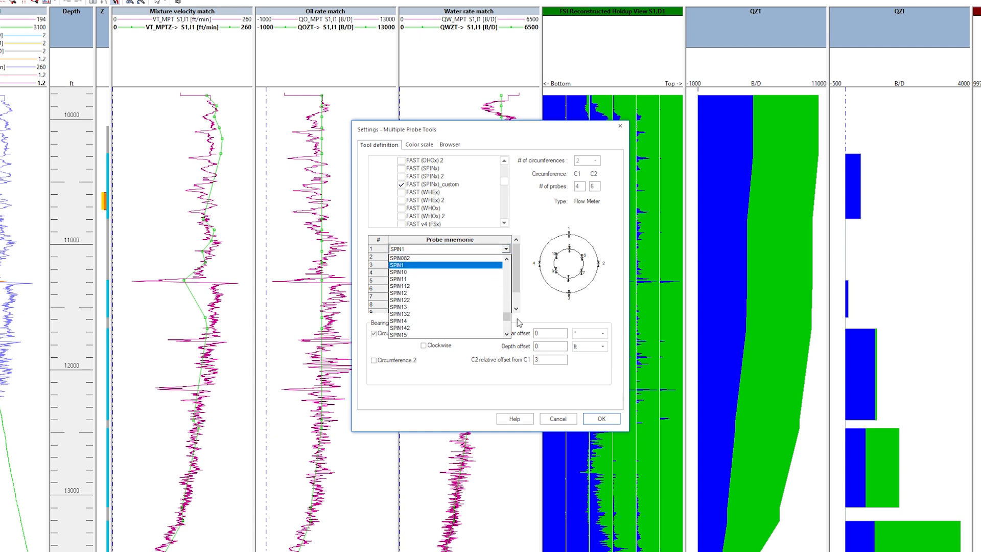
{"action": "left_click", "coordinate": [517, 318]}
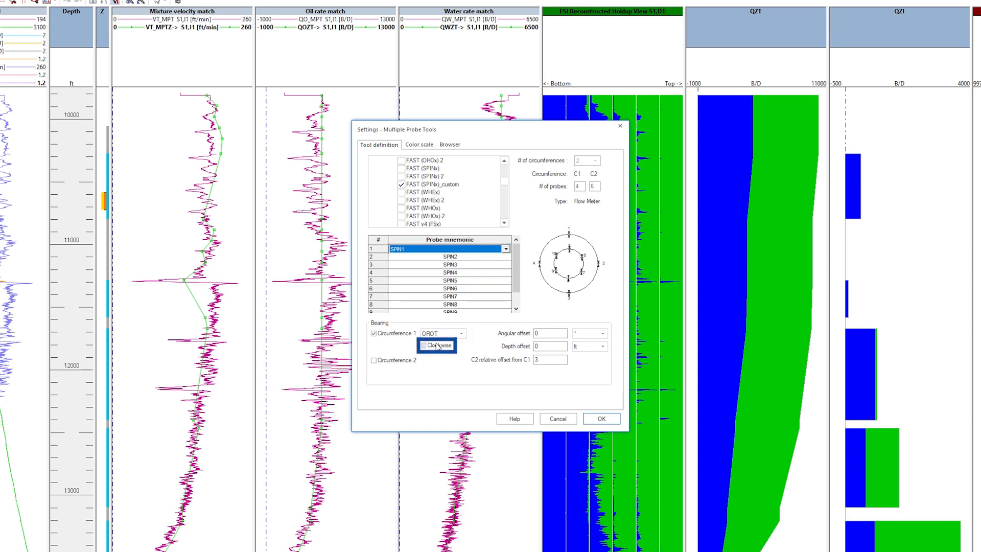
{"action": "left_click", "coordinate": [544, 419]}
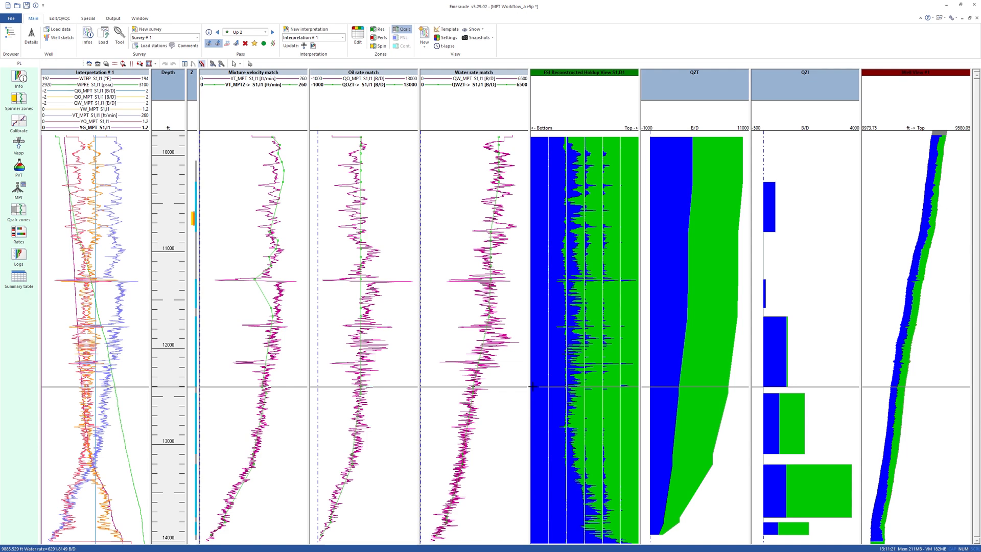